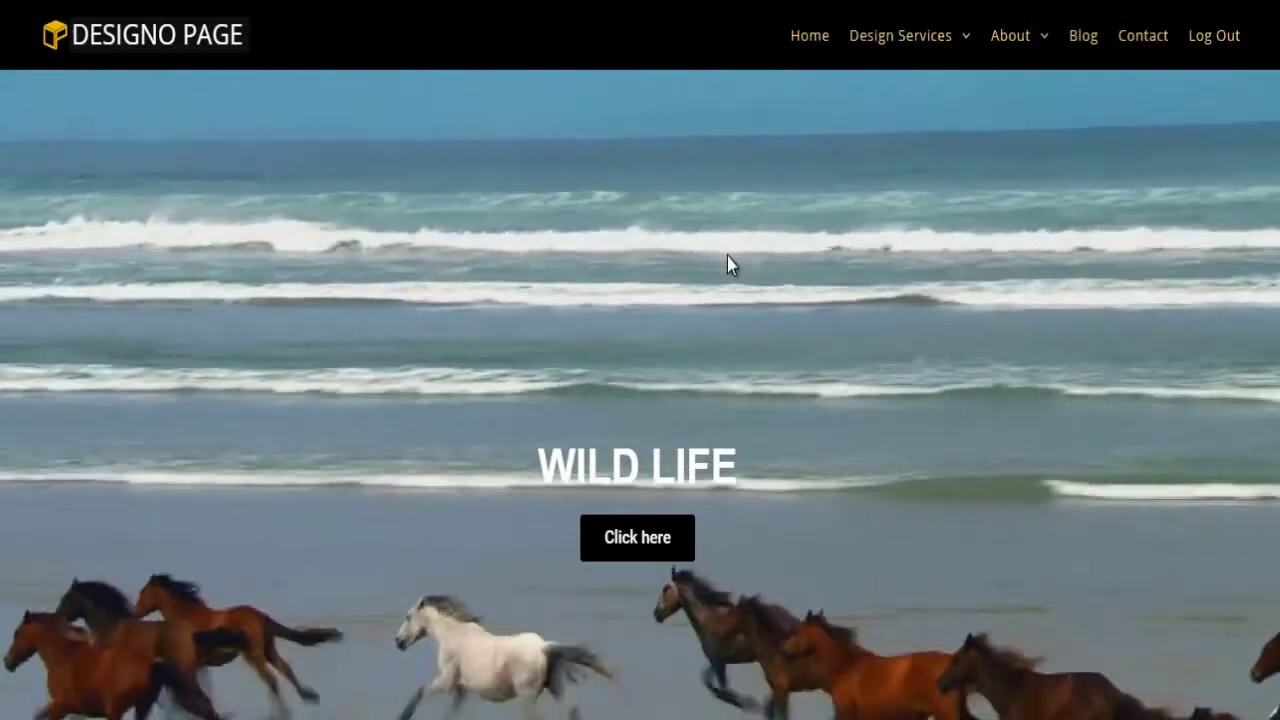
Step: Scroll through the live WILD LIFE video-background demo page
scroll(752, 257, "down", 4)
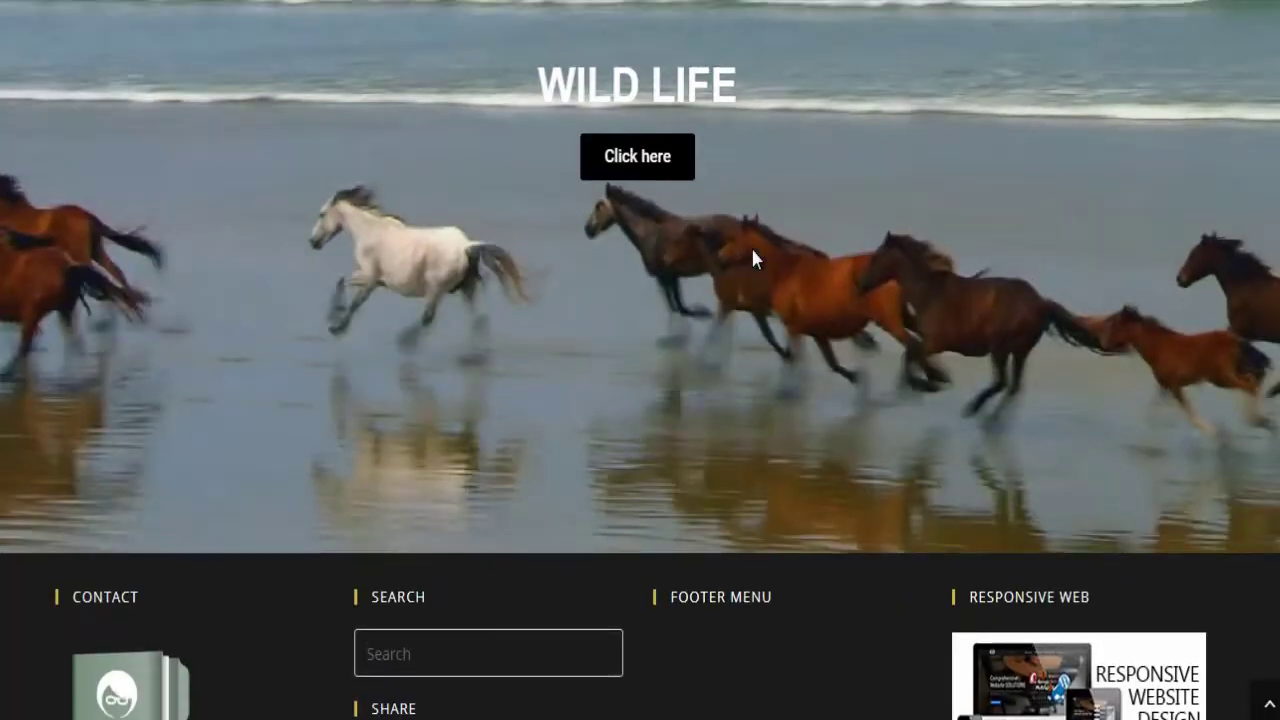
scroll(752, 251, "up", 4)
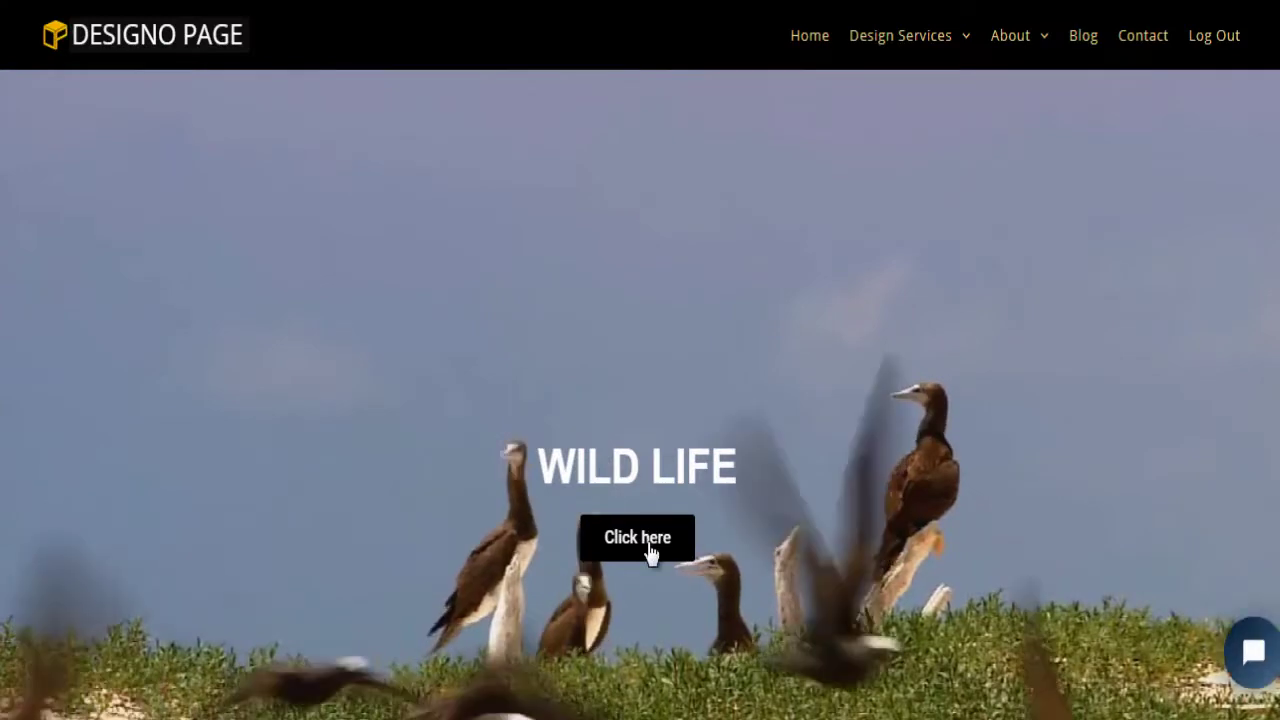
scroll(647, 542, "down", 1)
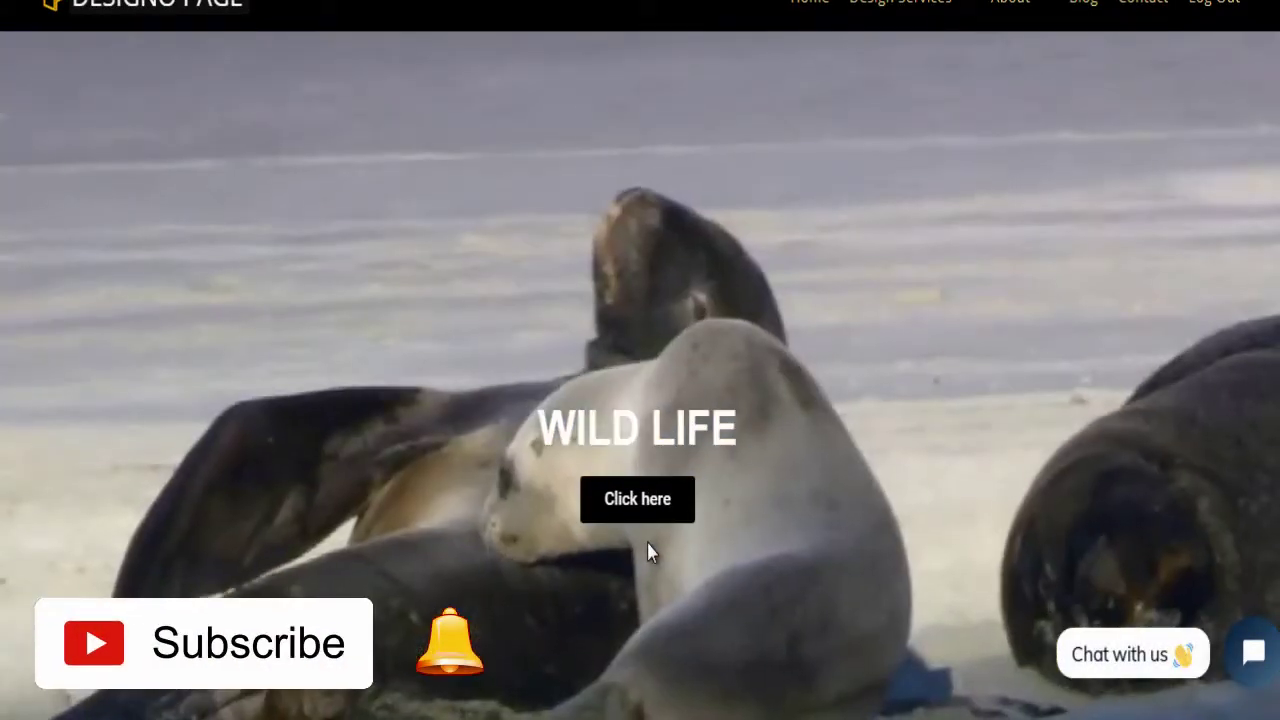
scroll(643, 521, "up", 1)
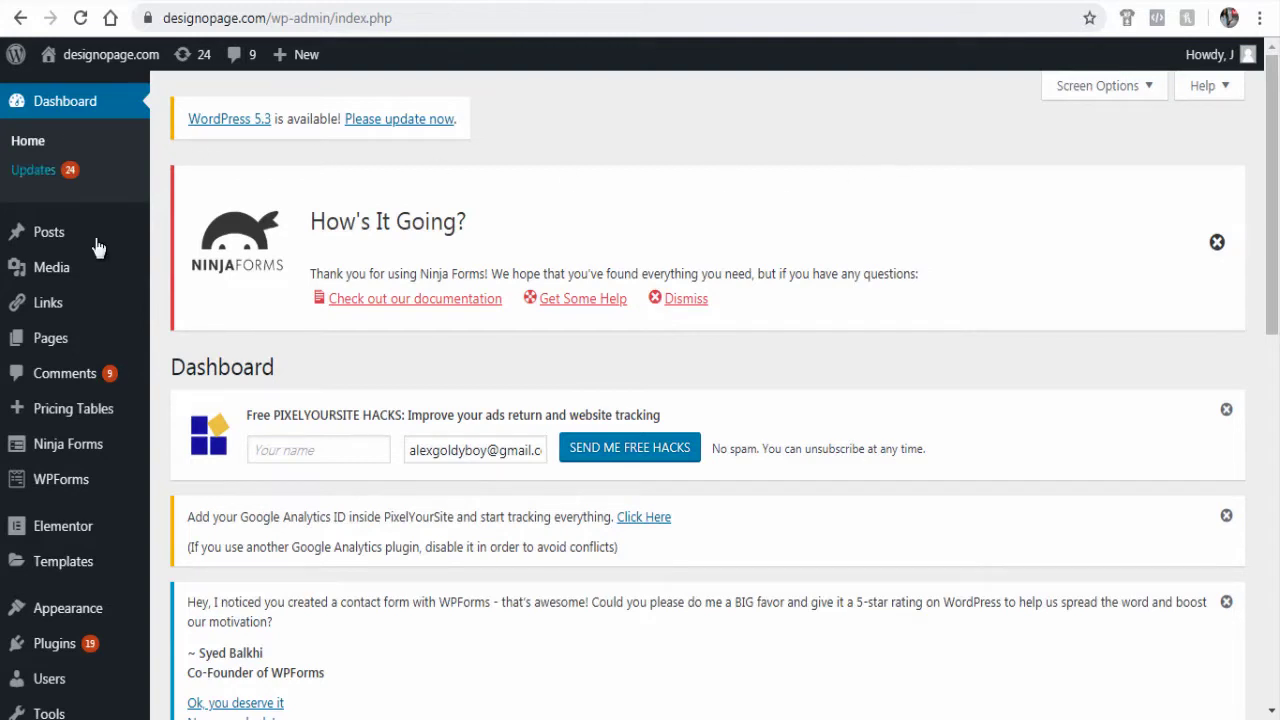
Step: Create a new page titled 'video Background' and preview it to generate its permalink
mouse_move(77, 272)
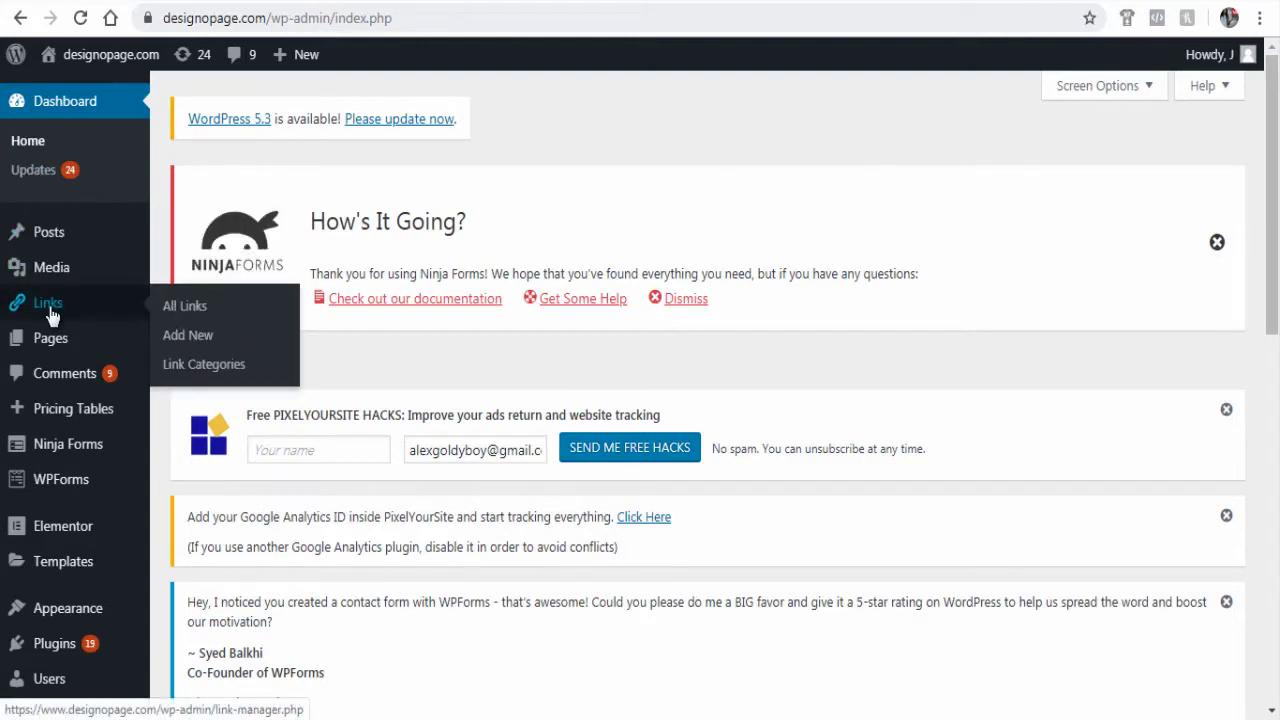
mouse_move(49, 338)
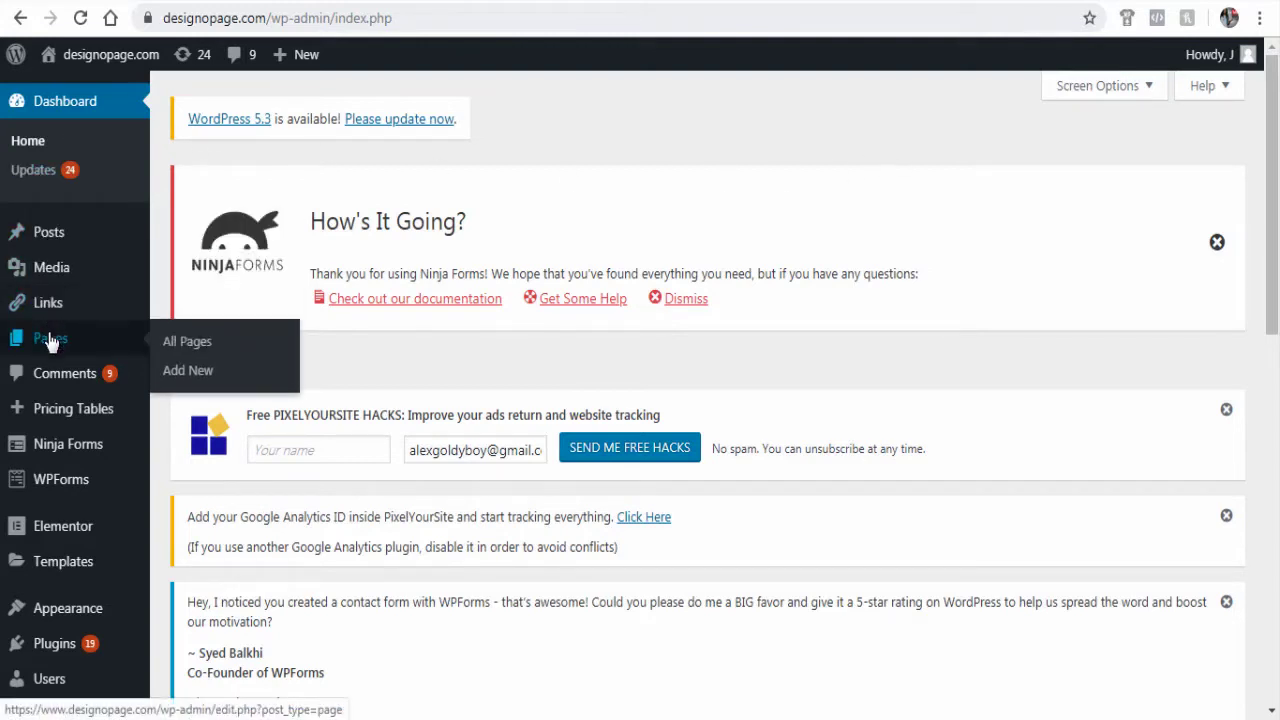
left_click(180, 380)
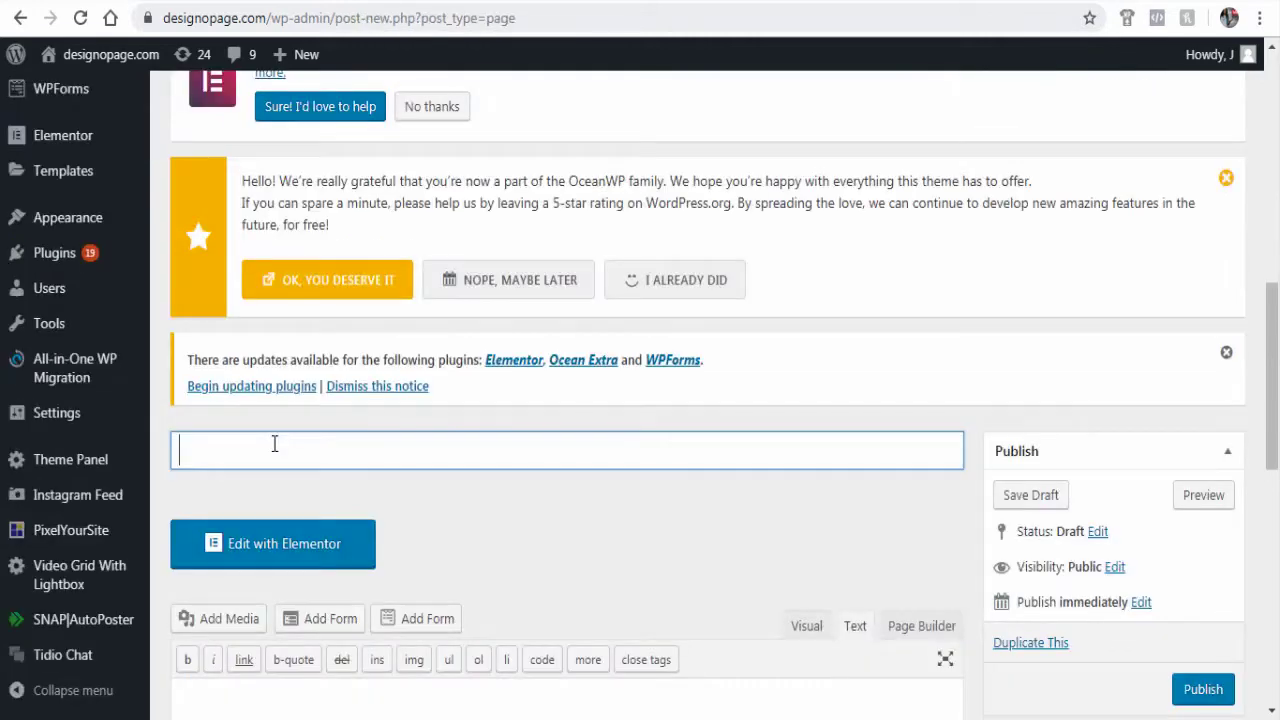
type("video Background")
left_click(543, 550)
scroll(530, 555, "down", 2)
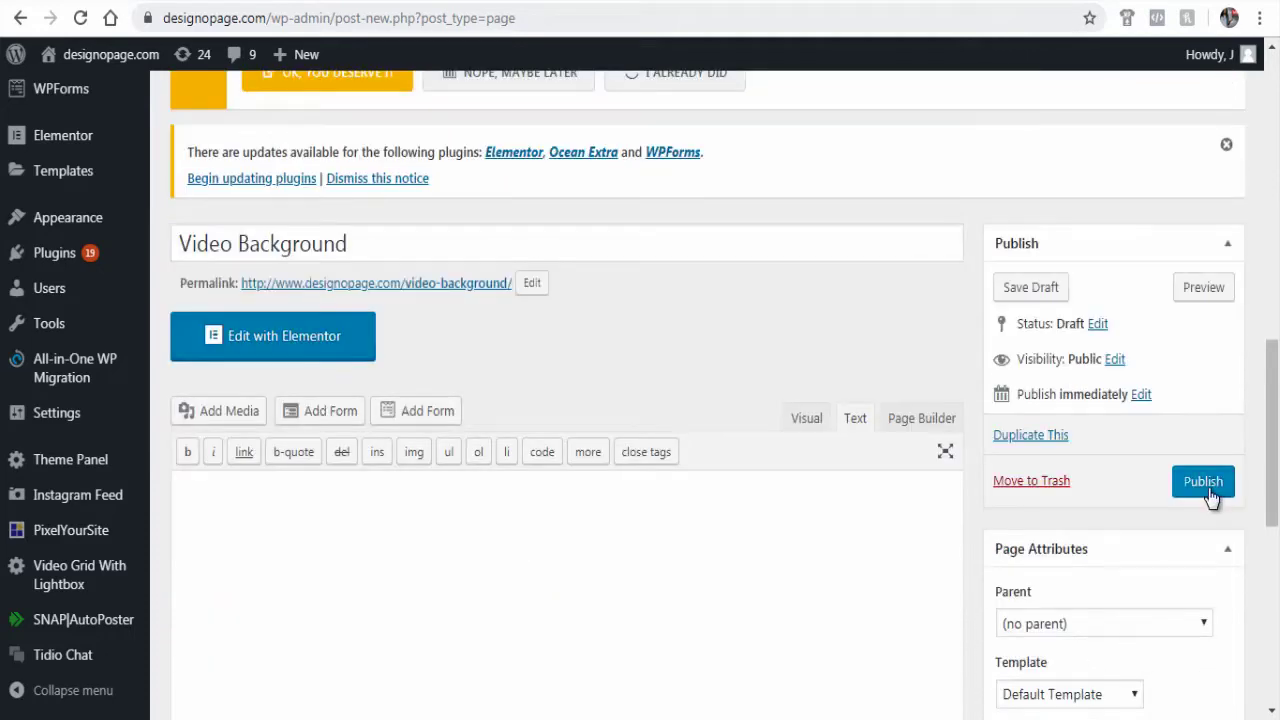
left_click(1207, 290)
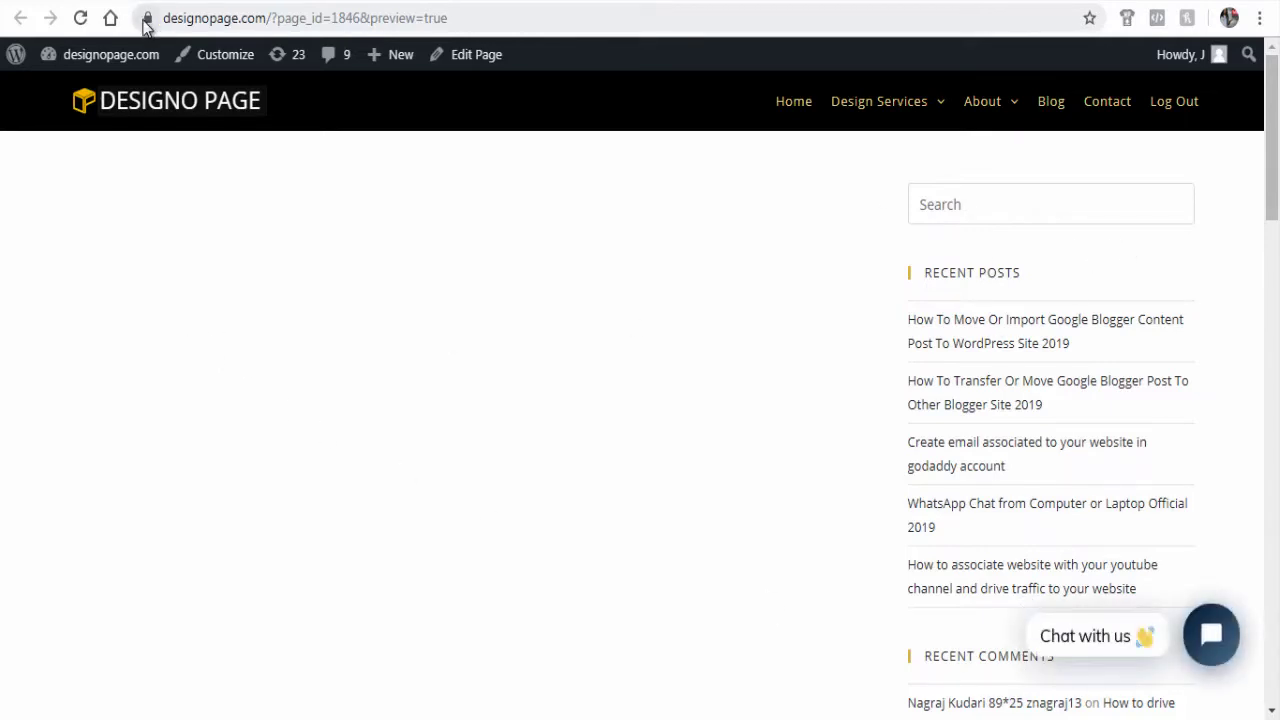
left_click(120, 2)
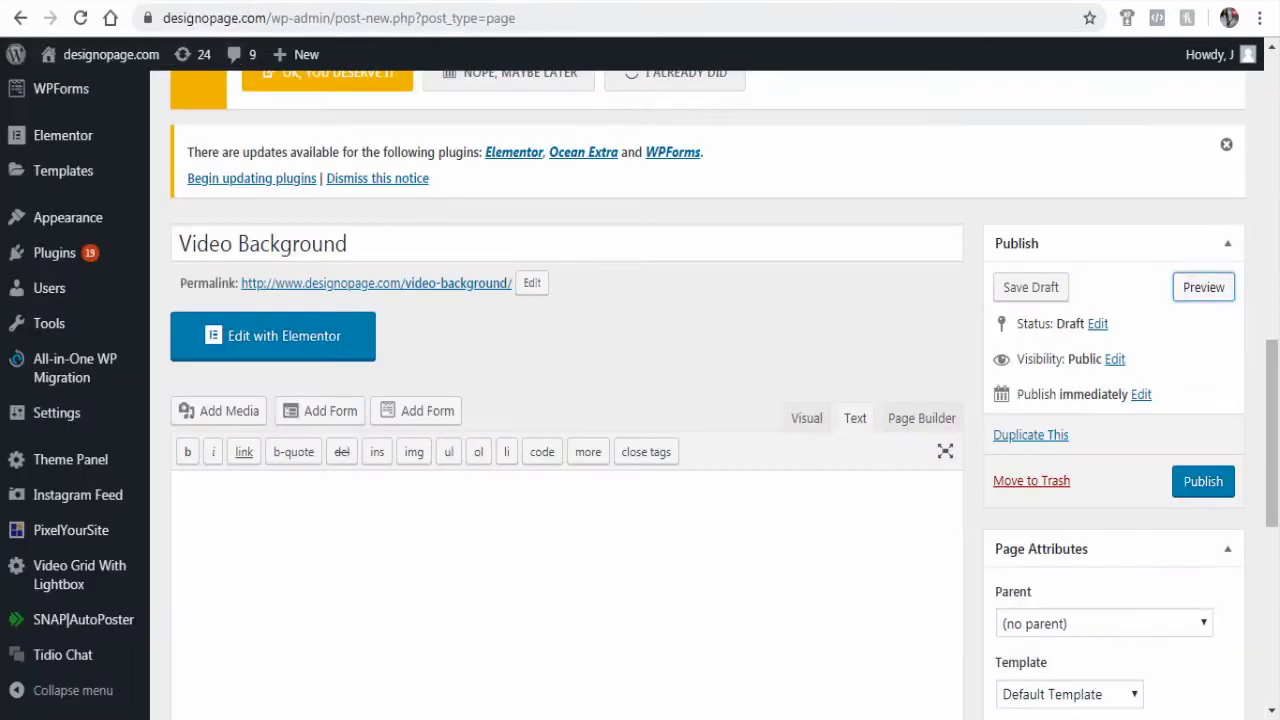
Step: Switch the page editor's Screen Options layout to 1 column
scroll(714, 410, "up", 12)
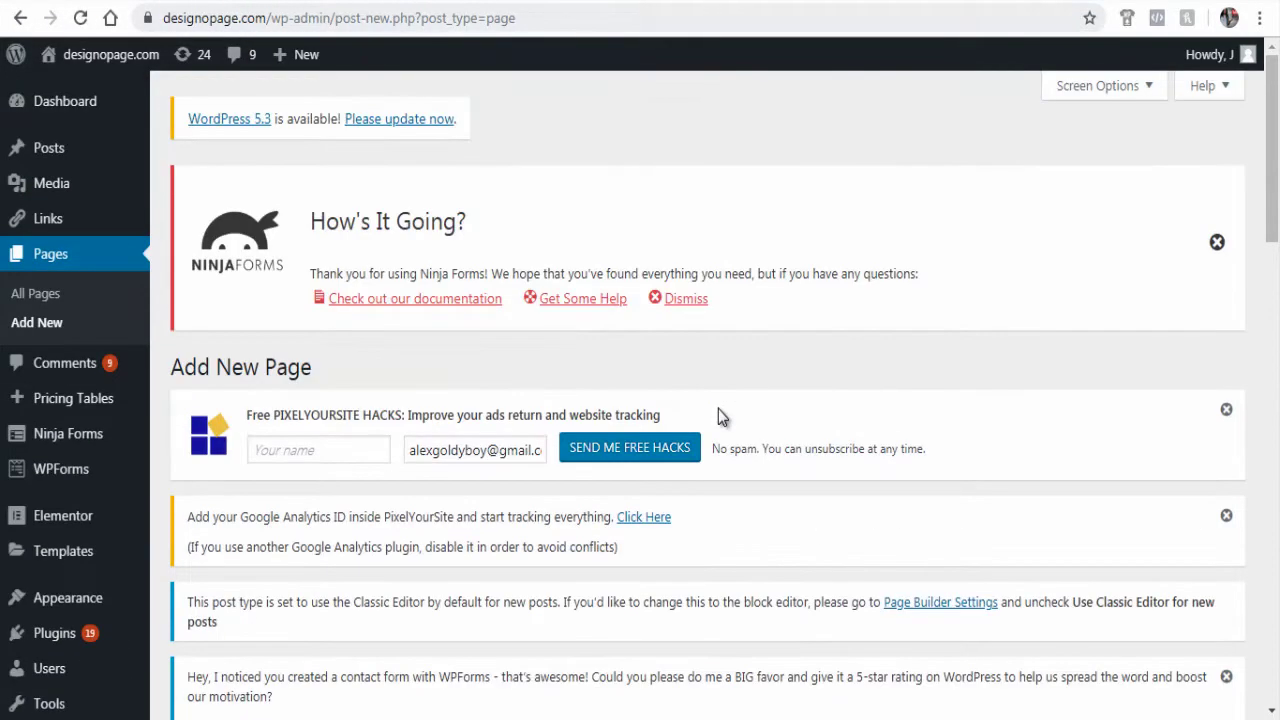
left_click(1146, 88)
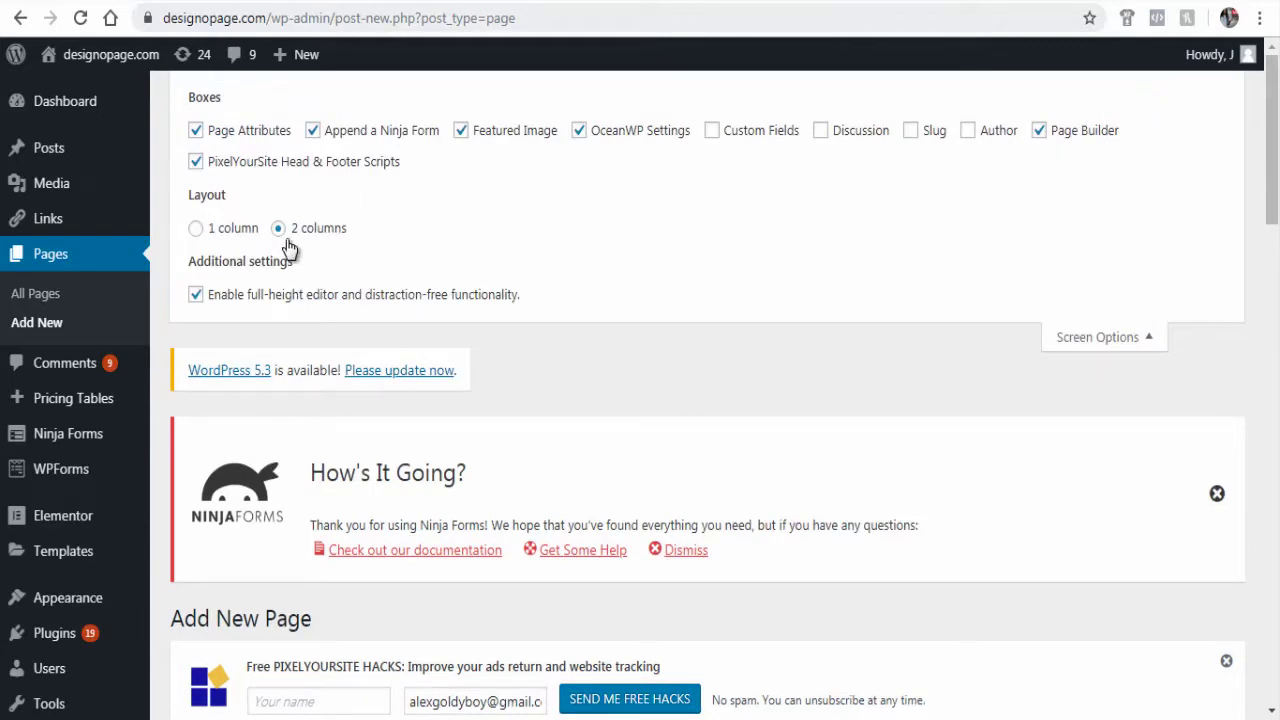
left_click(199, 230)
left_click(1132, 341)
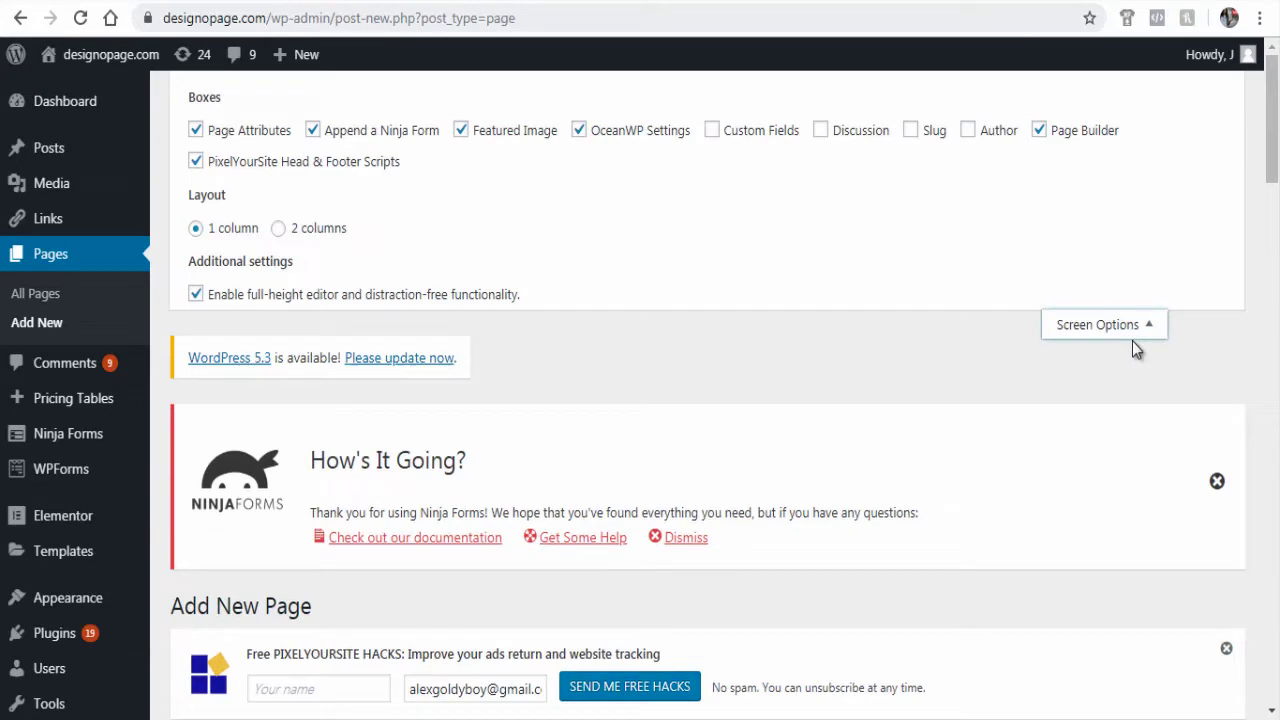
Step: Set the OceanWP Content Layout to 100% Full Width and preview the page
scroll(806, 363, "down", 15)
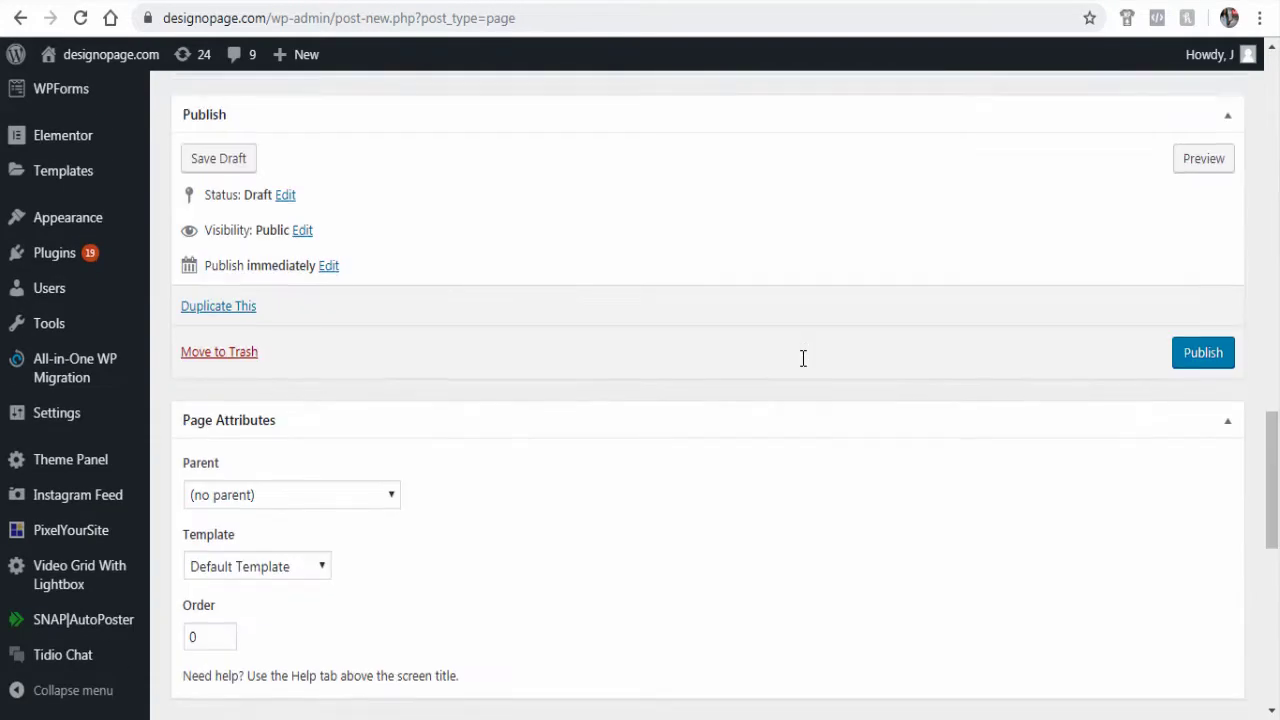
scroll(806, 366, "down", 3)
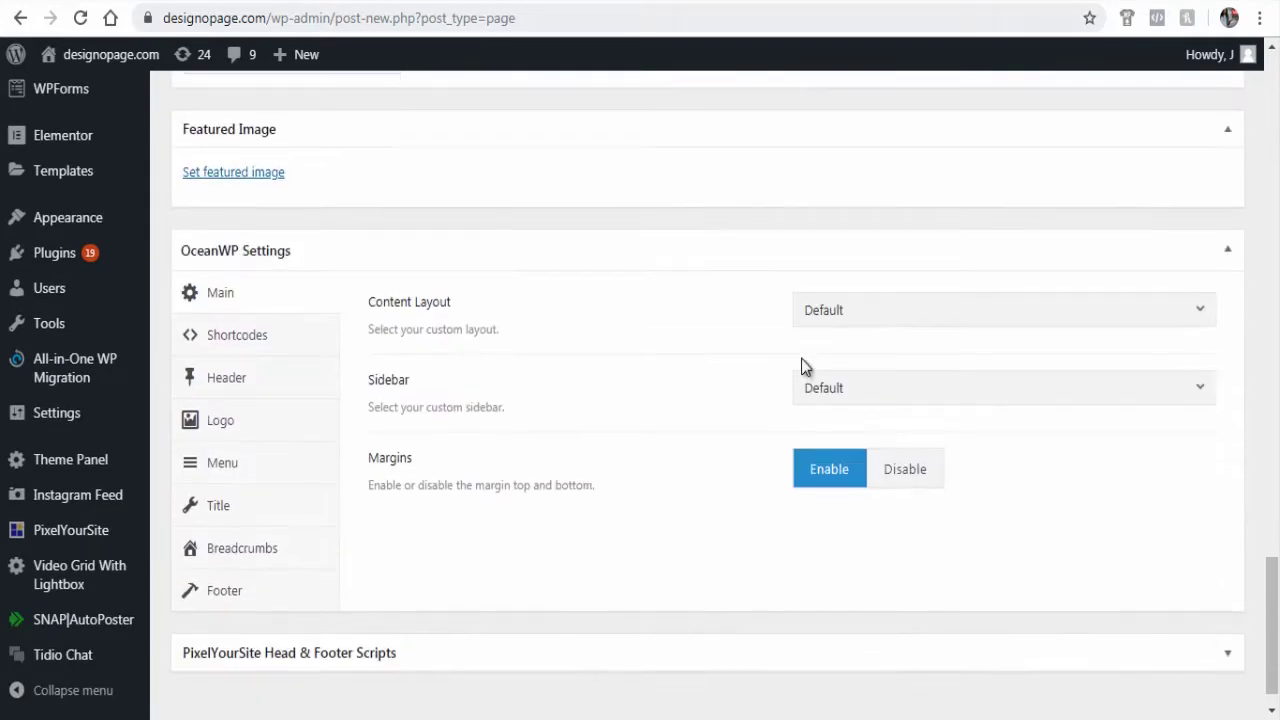
left_click(1080, 318)
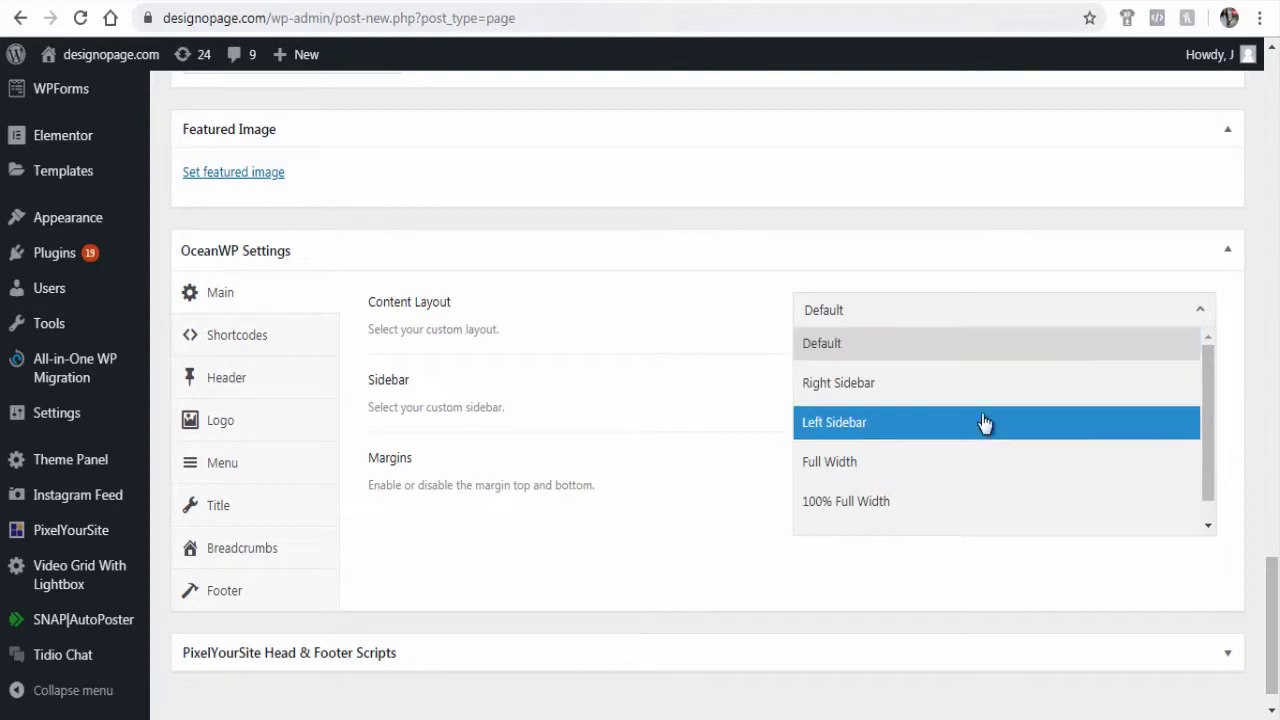
left_click(936, 503)
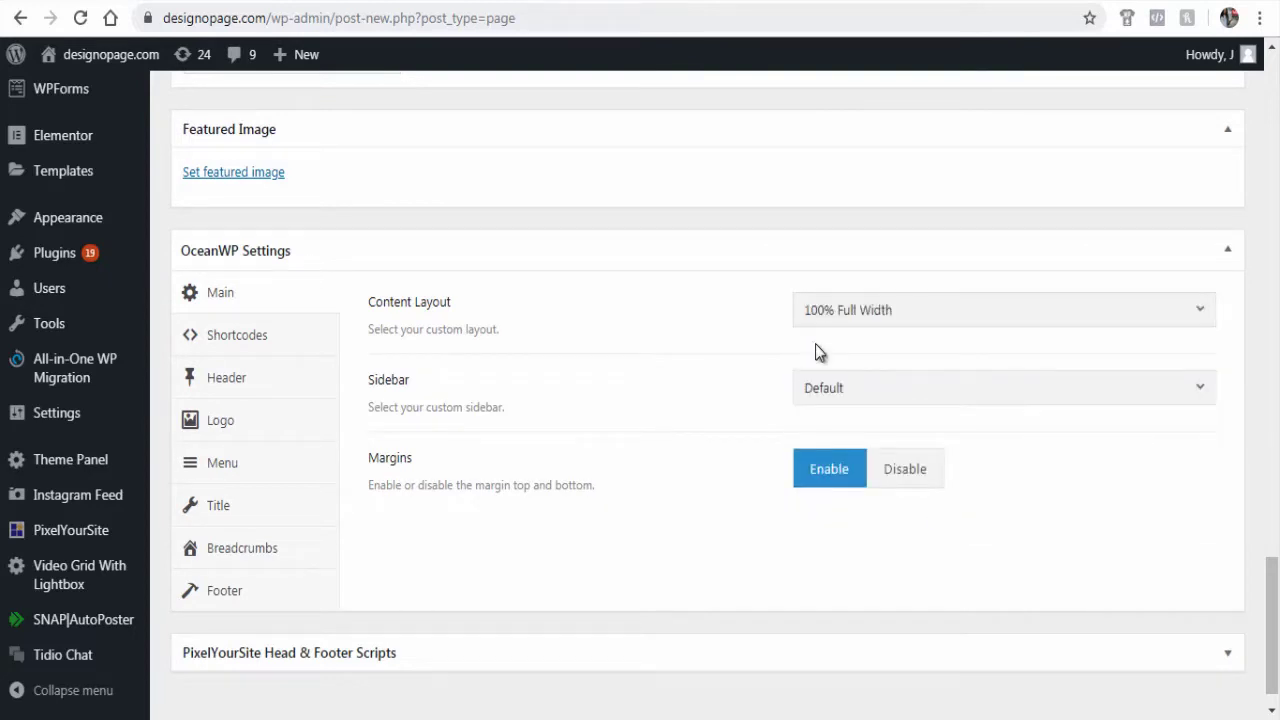
scroll(914, 340, "up", 9)
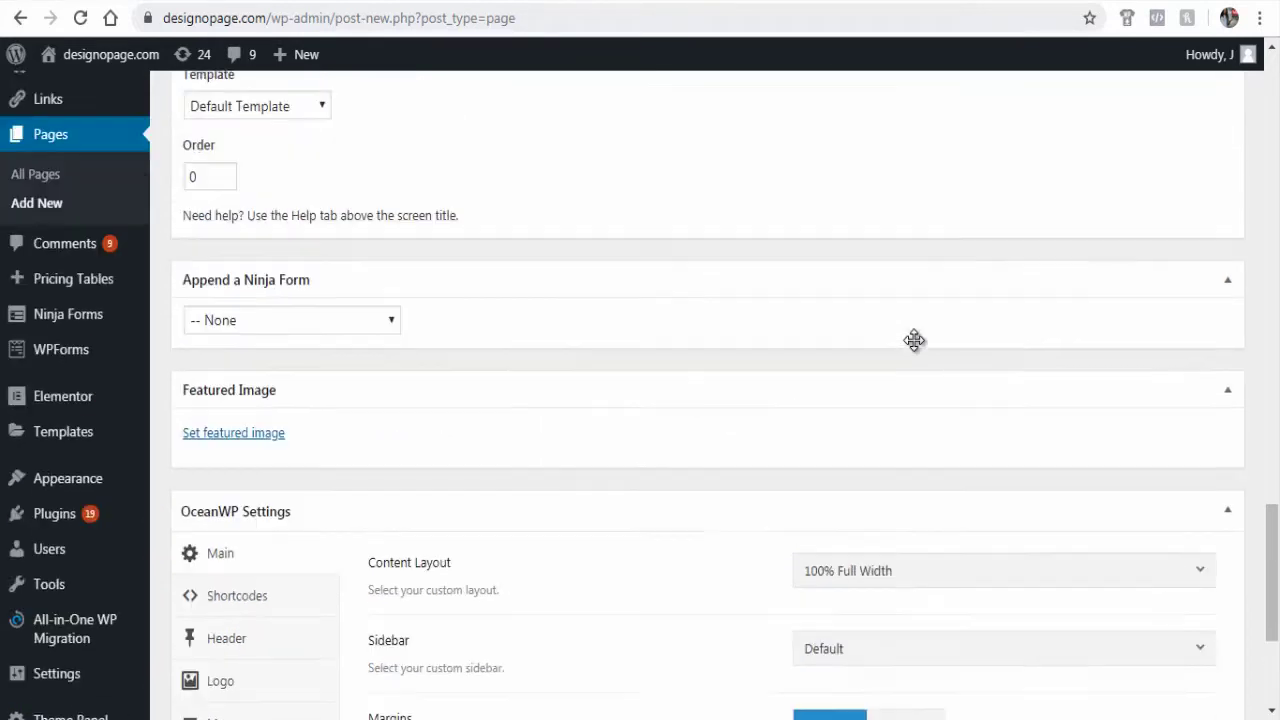
left_click(1192, 376)
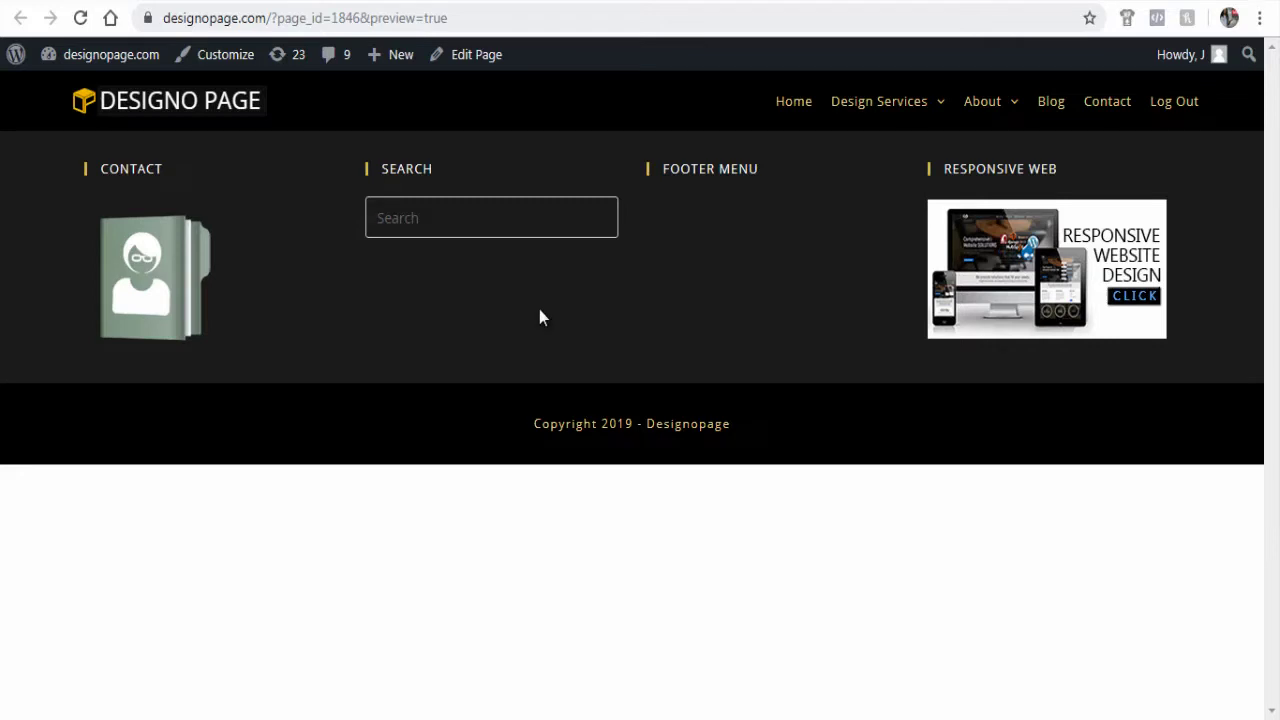
Step: Close the preview and open the Video Background page with Elementor
key("ctrl+w")
scroll(581, 399, "up", 3)
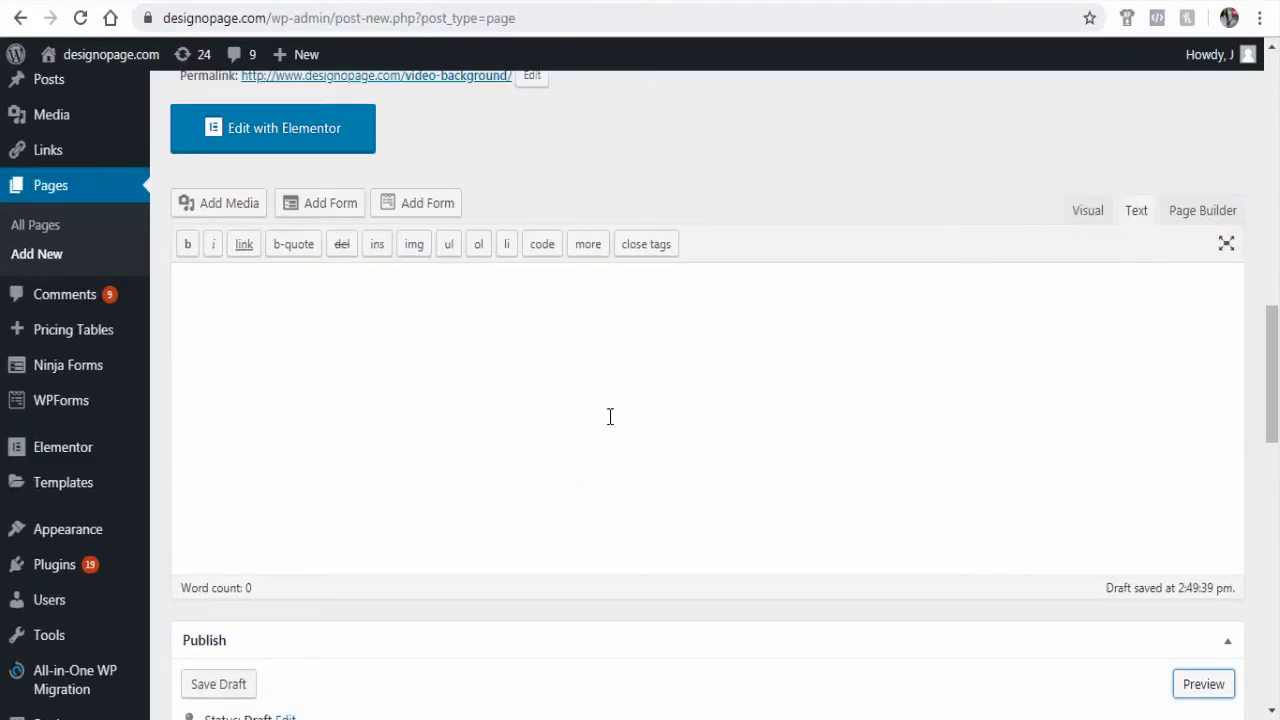
scroll(595, 423, "up", 2)
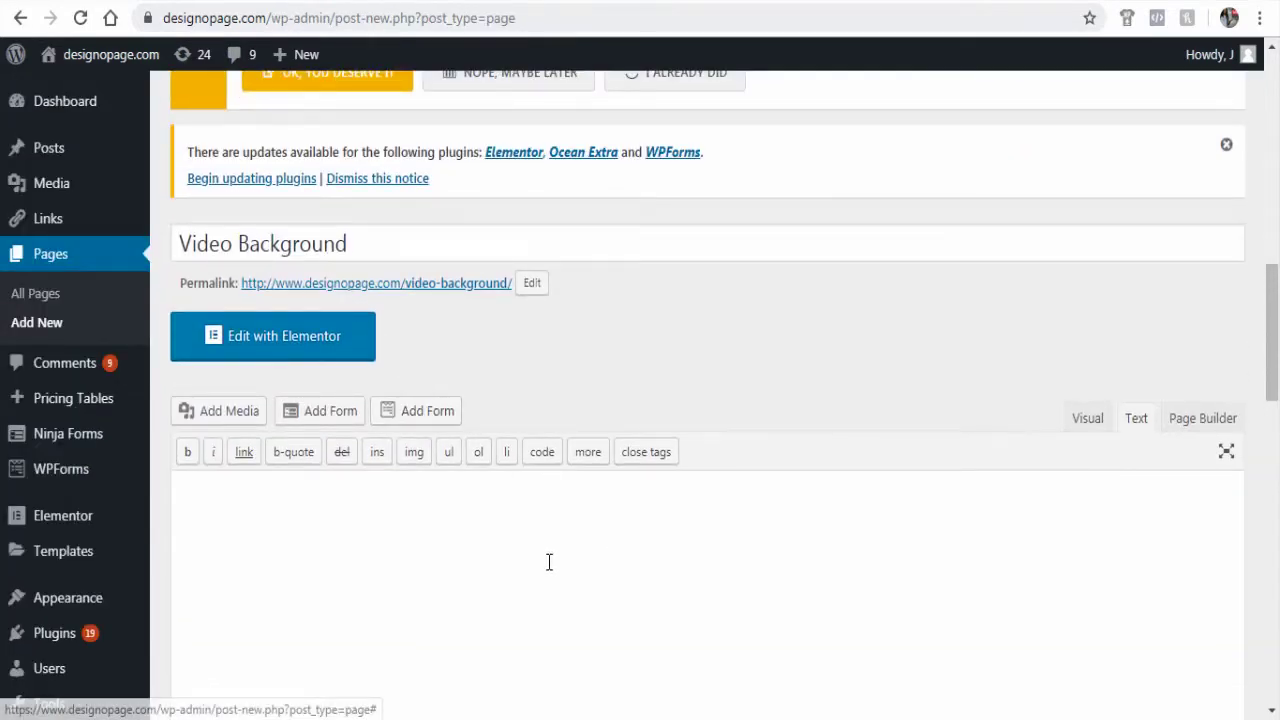
left_click(280, 346)
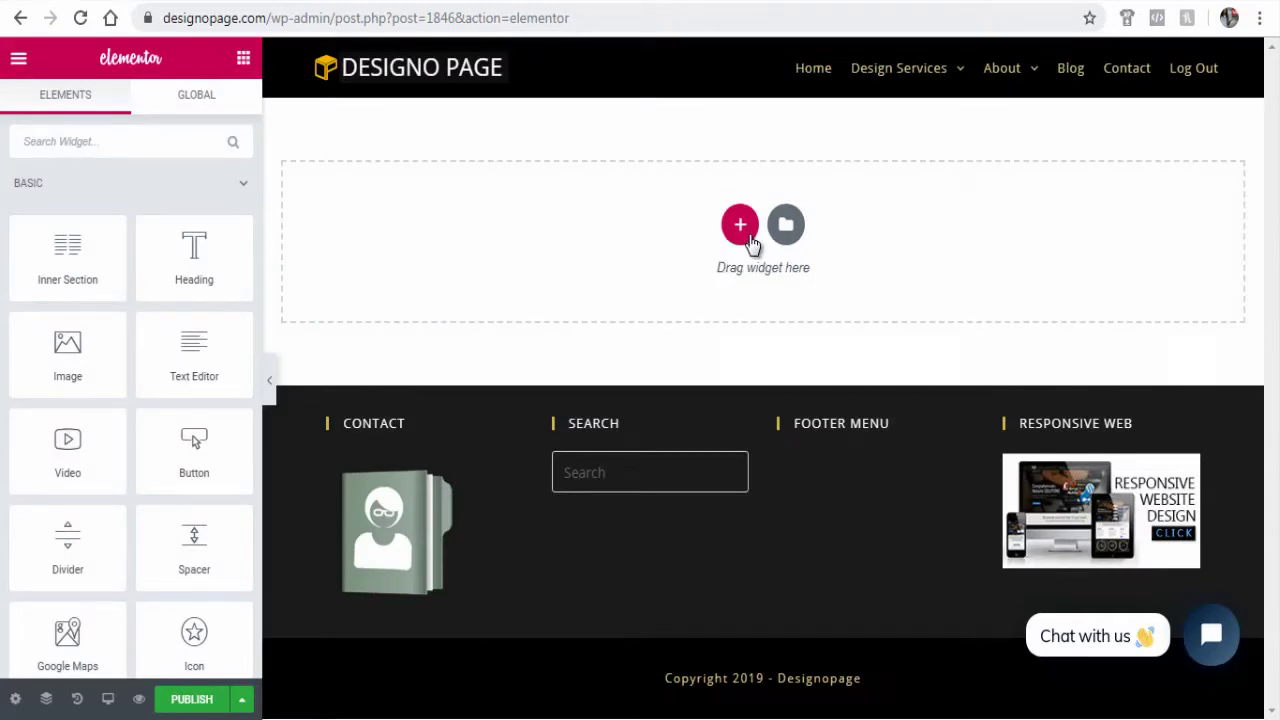
Step: Add a single-column section and drop a Heading widget into it
left_click(740, 225)
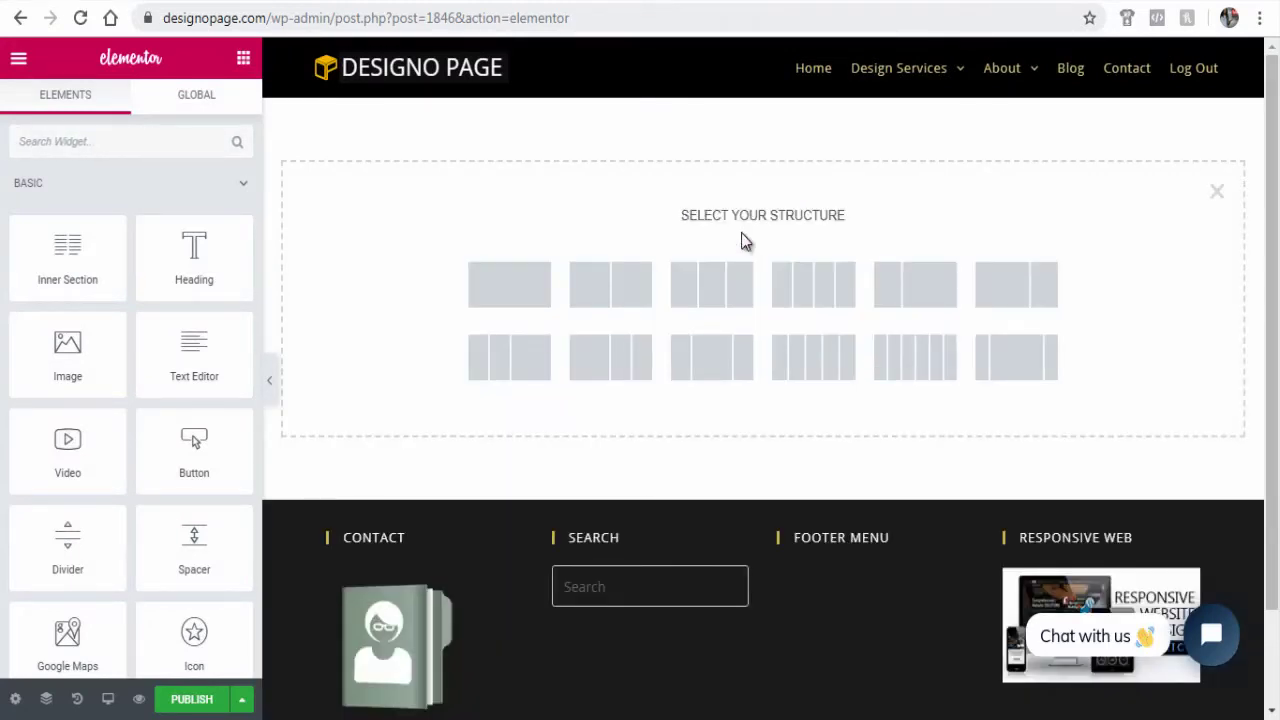
left_click(492, 296)
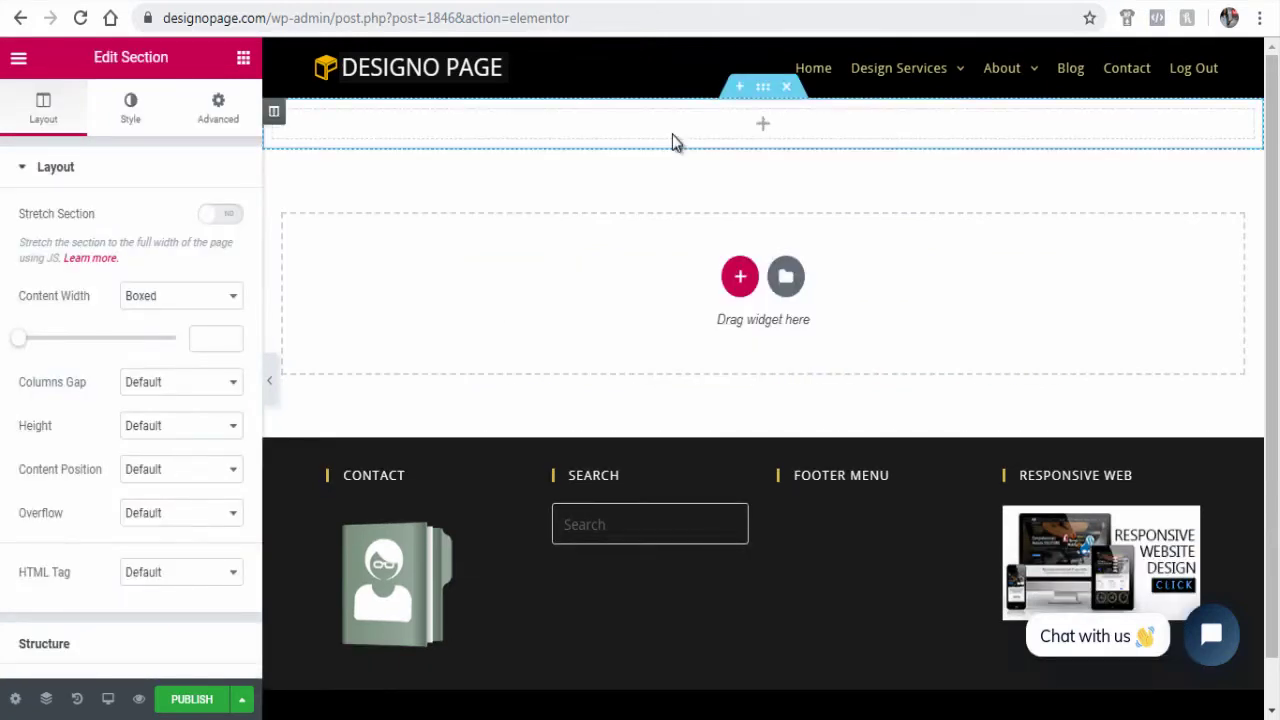
left_click(754, 134)
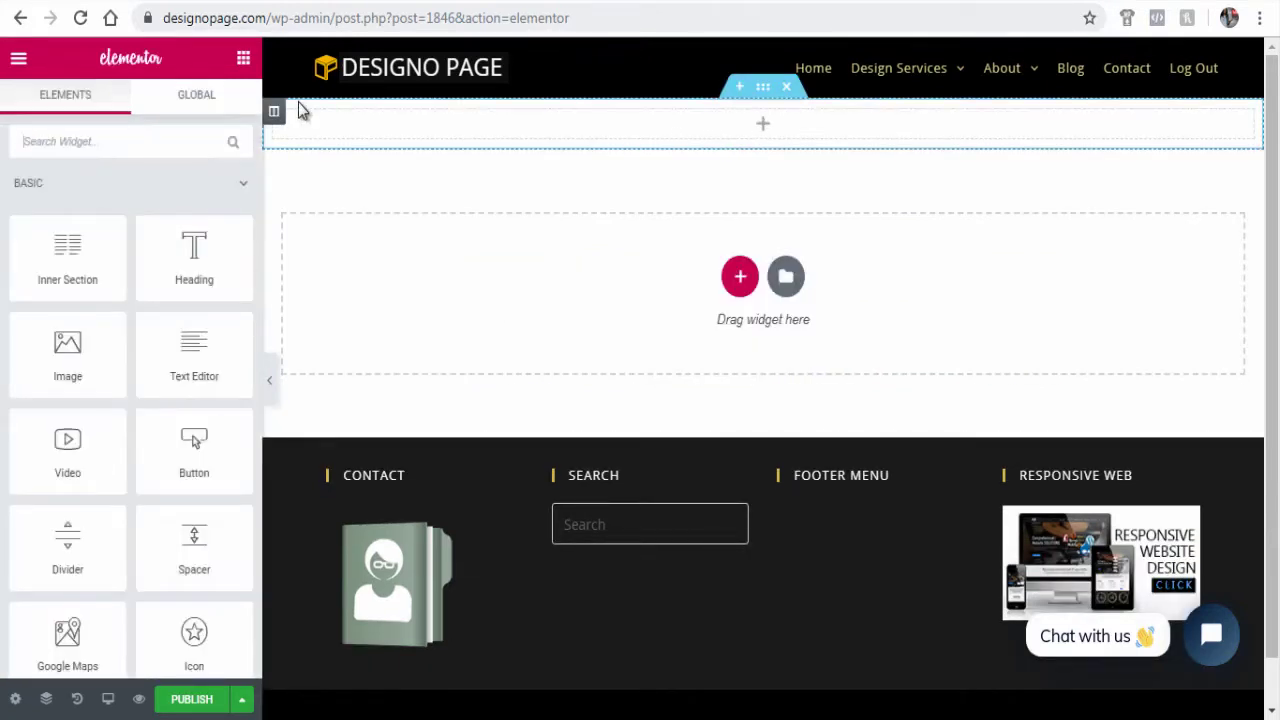
left_click_drag(192, 262, 514, 140)
Step: Change the heading text to 'TITLE HERE', make it H1 and centre it
triple_click(136, 234)
type("TITLE HERE")
left_click(240, 182)
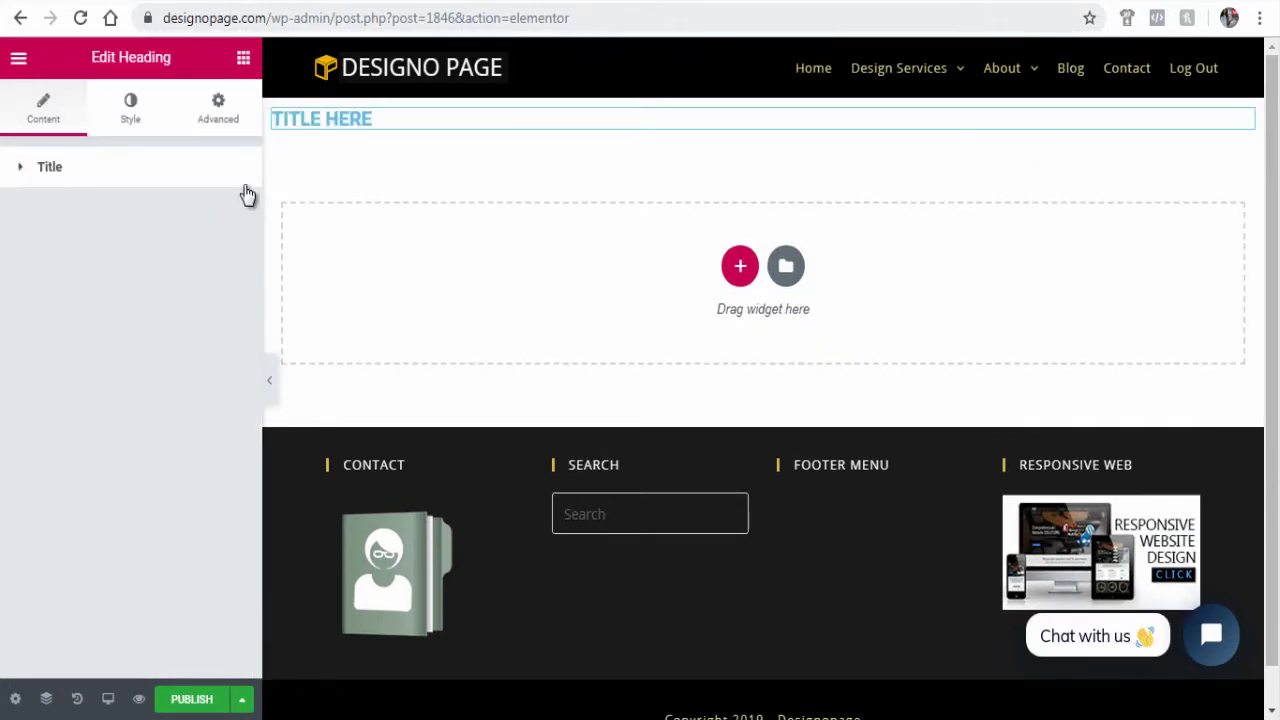
left_click(27, 172)
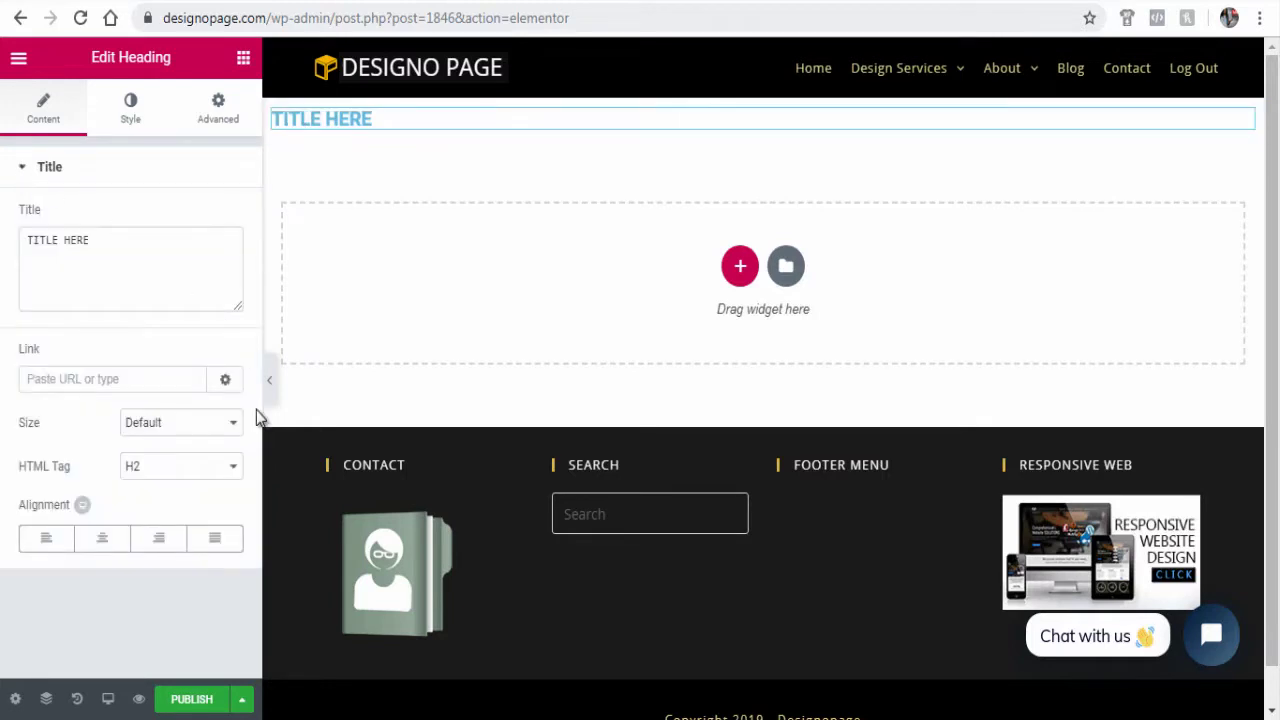
left_click(233, 472)
left_click(164, 494)
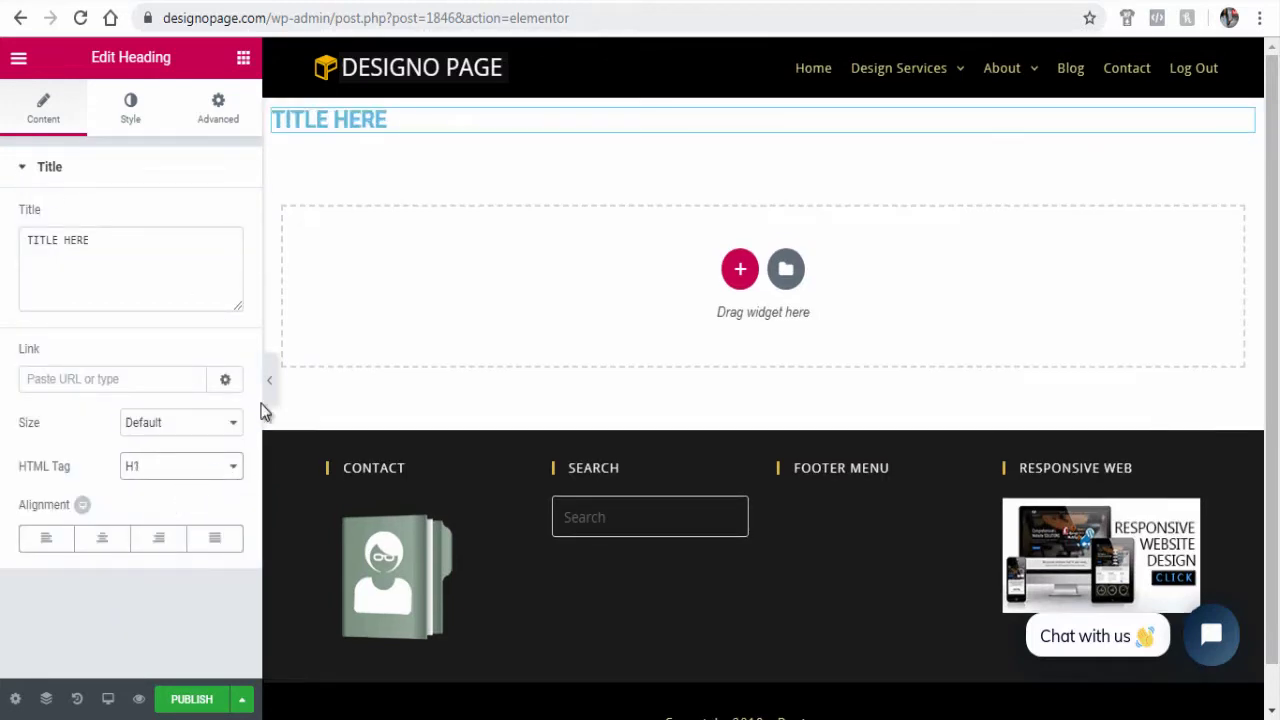
left_click(101, 549)
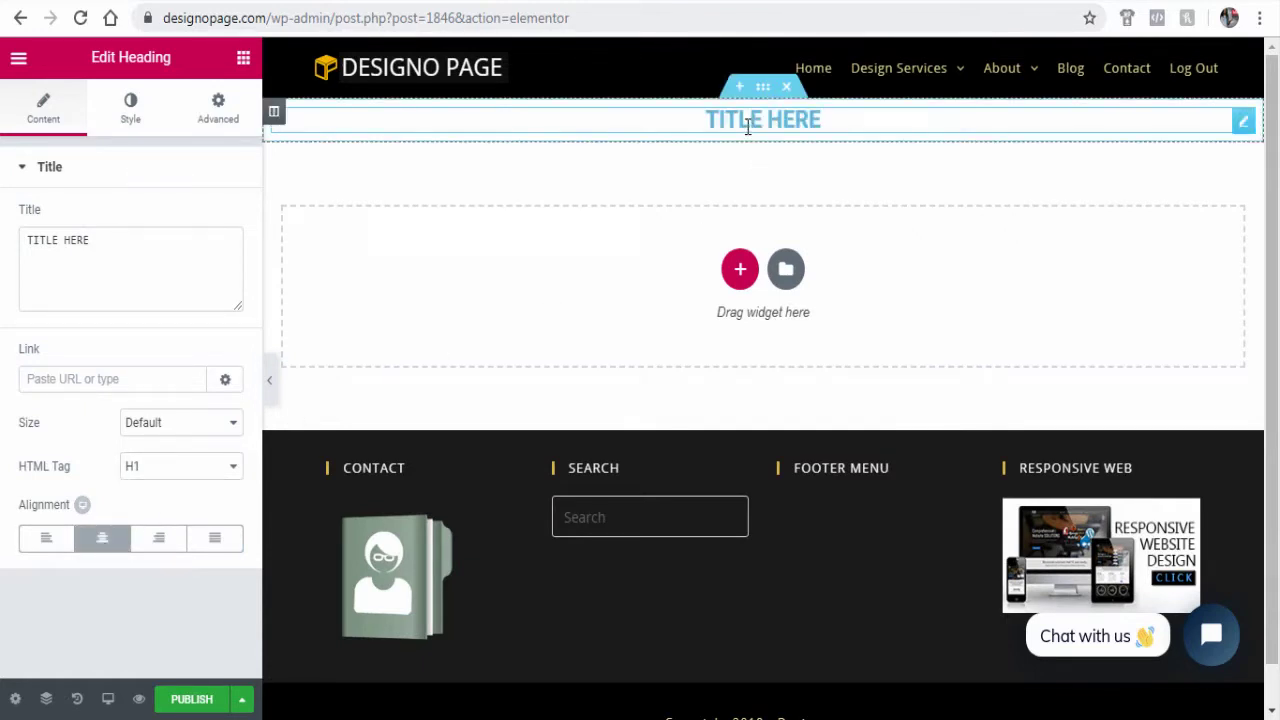
Step: Set the heading's text colour to black
left_click(128, 118)
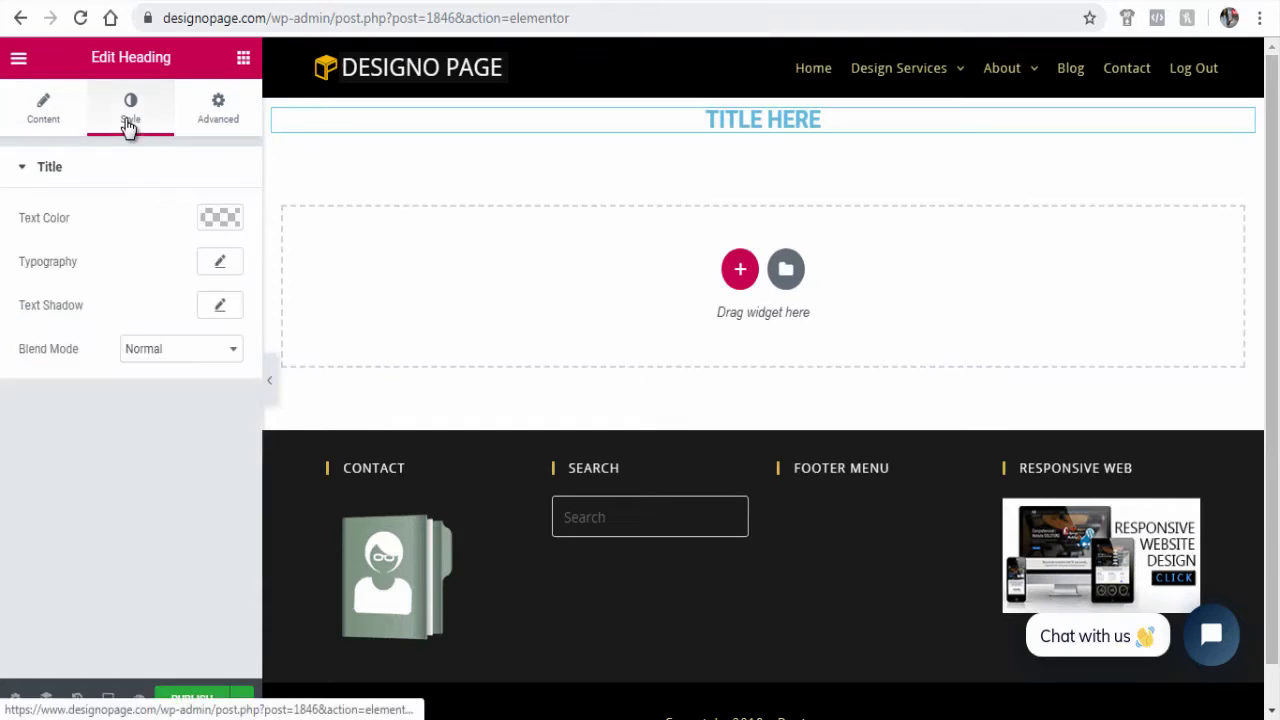
left_click(221, 218)
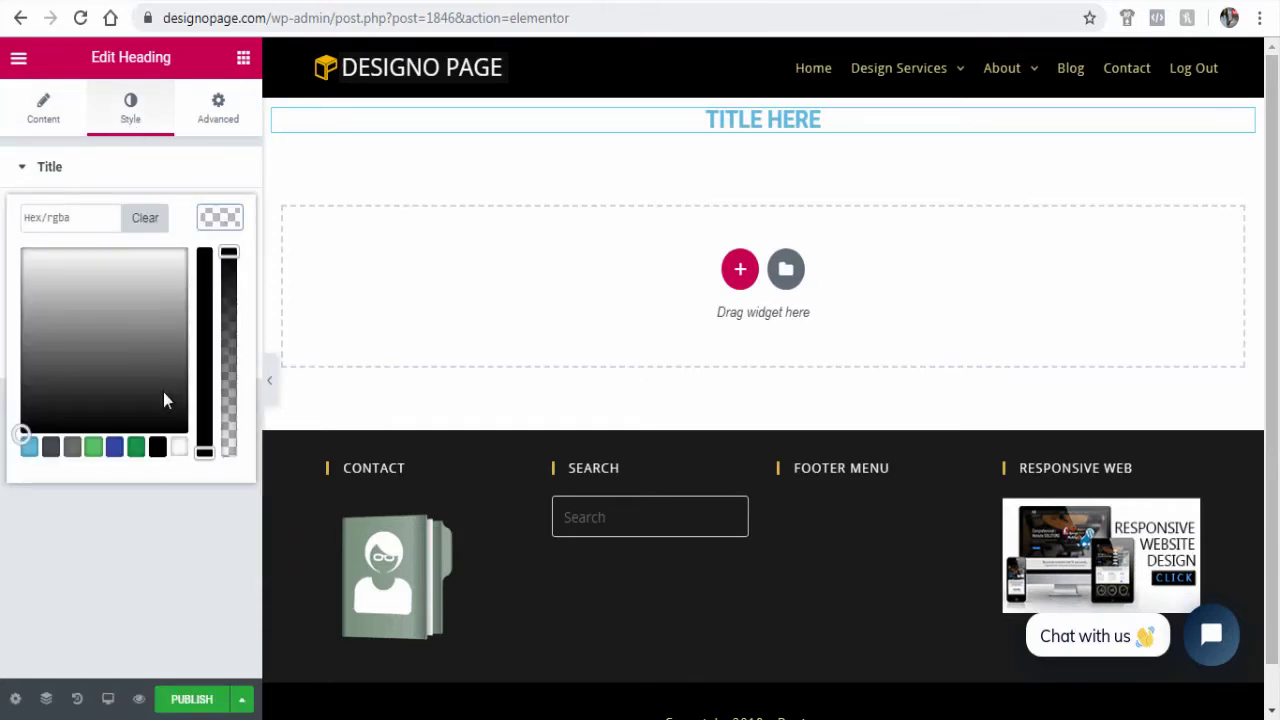
left_click(168, 445)
left_click(101, 167)
Step: Set the heading typography to Helvetica with a larger font size
left_click(18, 168)
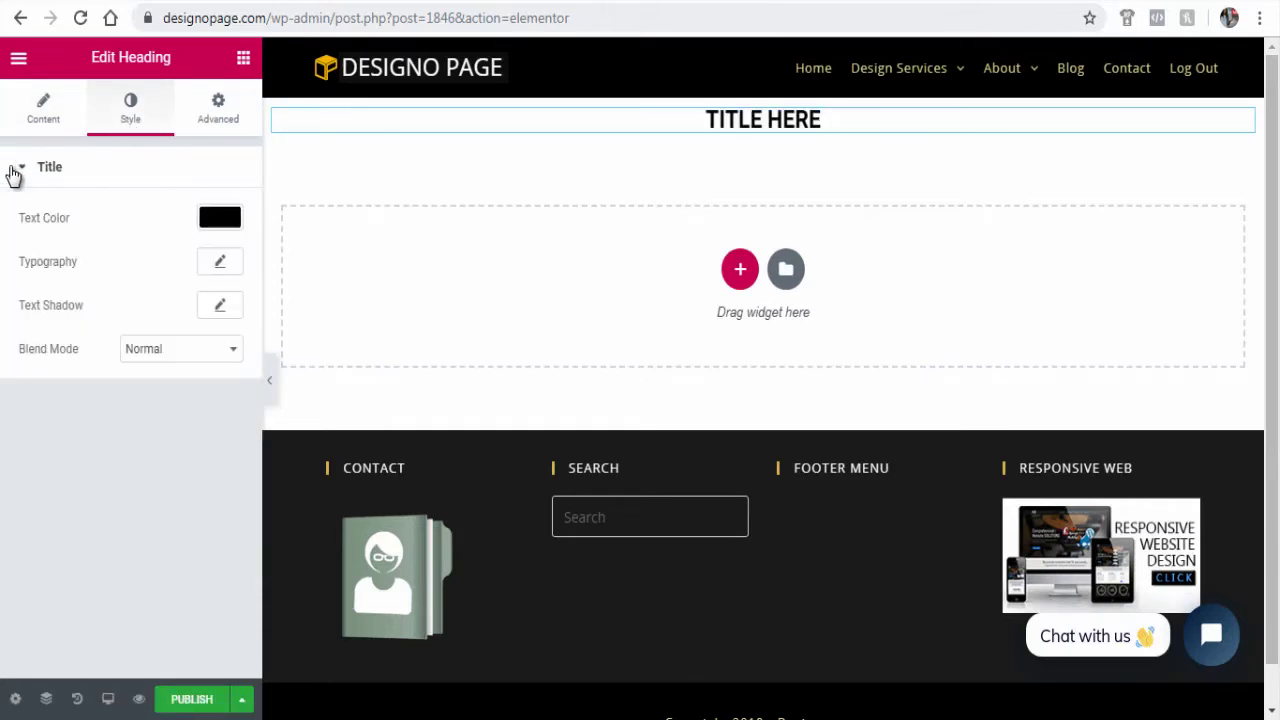
left_click(221, 264)
left_click(200, 322)
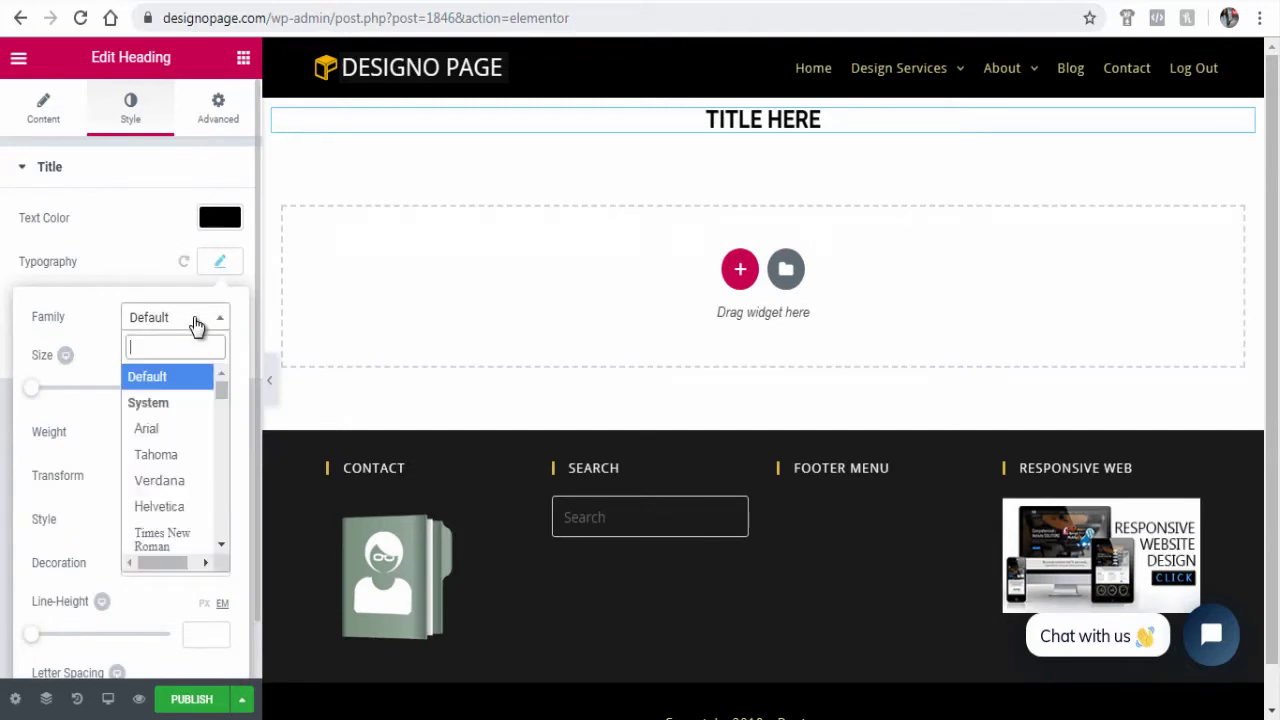
left_click(172, 510)
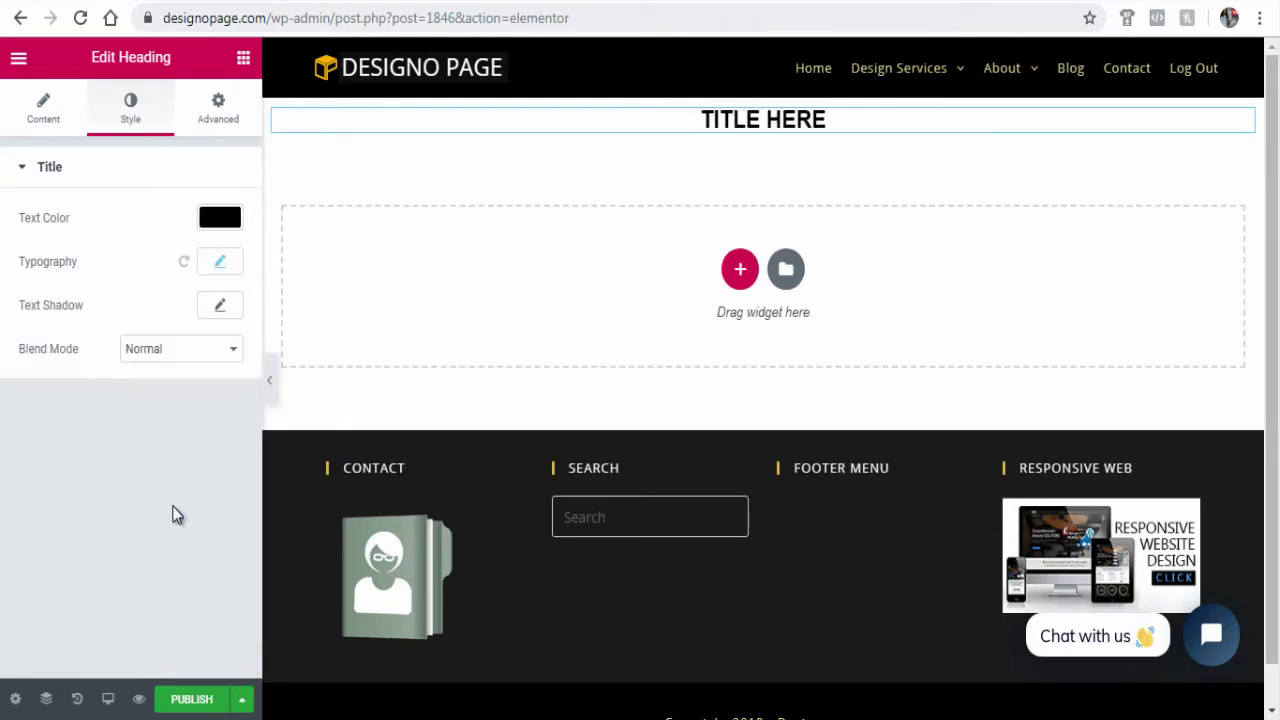
left_click(221, 262)
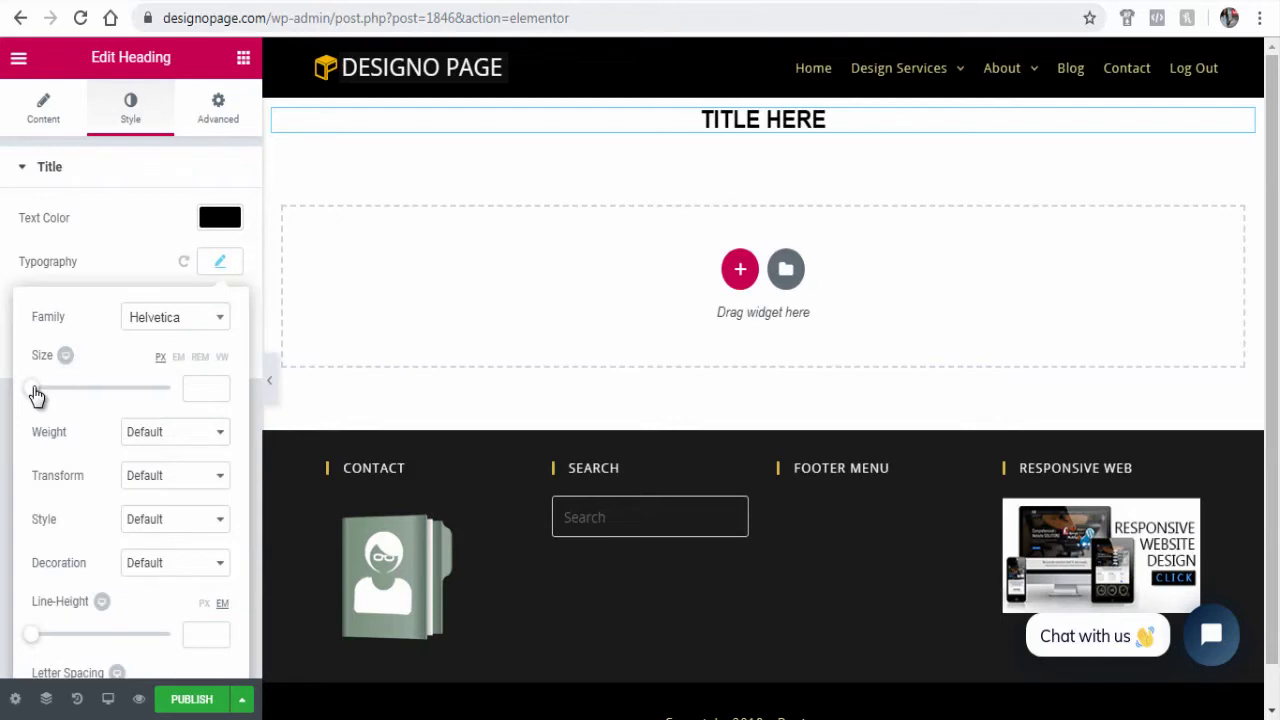
left_click_drag(35, 396, 54, 397)
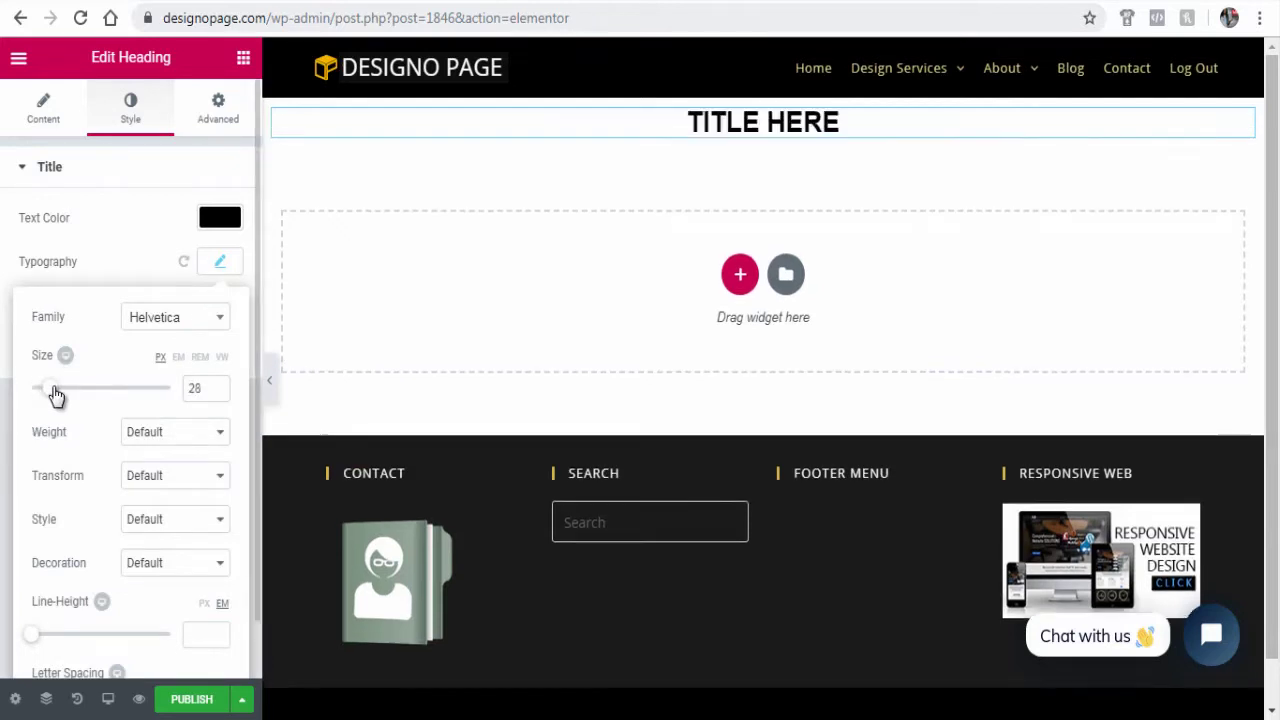
left_click(218, 136)
left_click(218, 128)
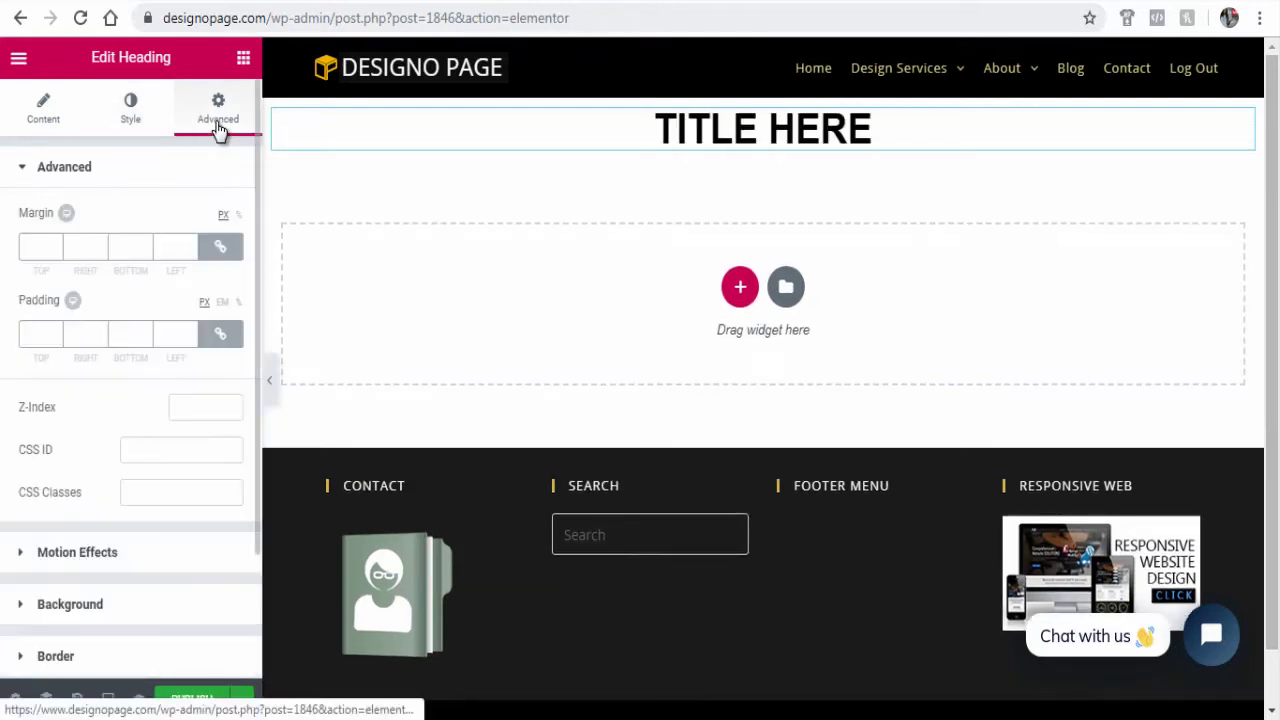
Step: Make the section's content width Full Width
left_click(763, 92)
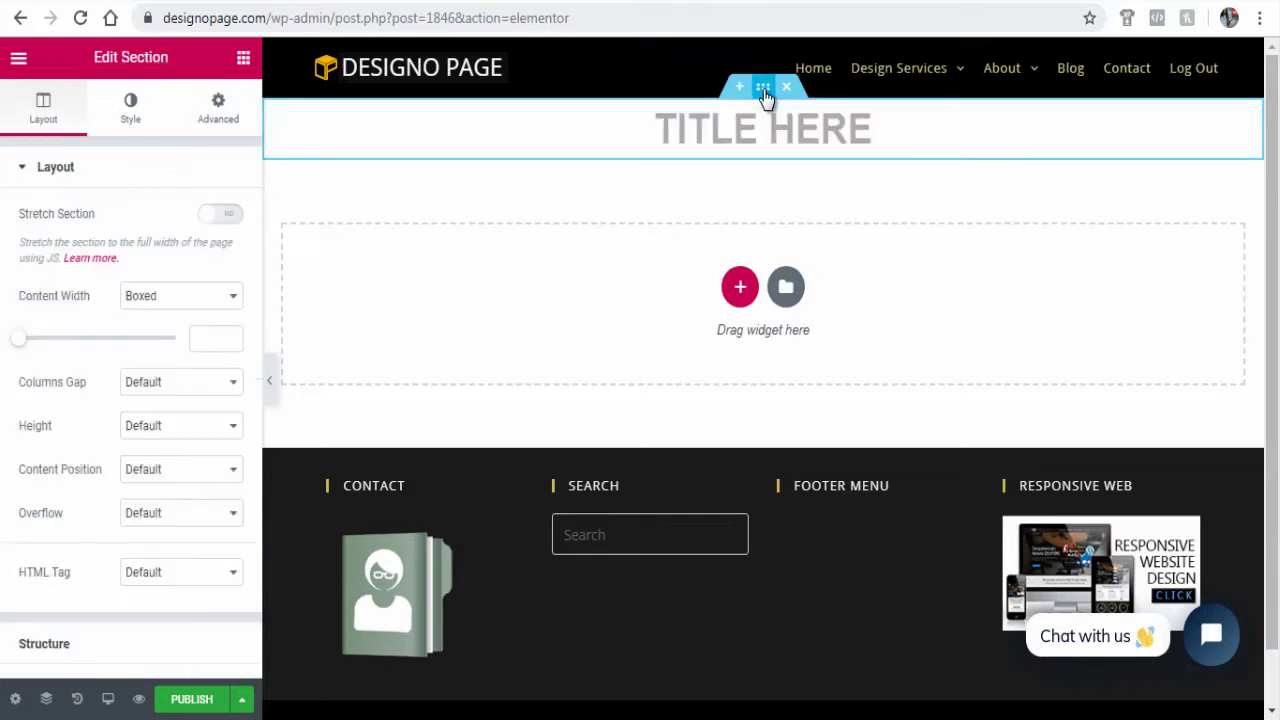
left_click(215, 298)
left_click(170, 334)
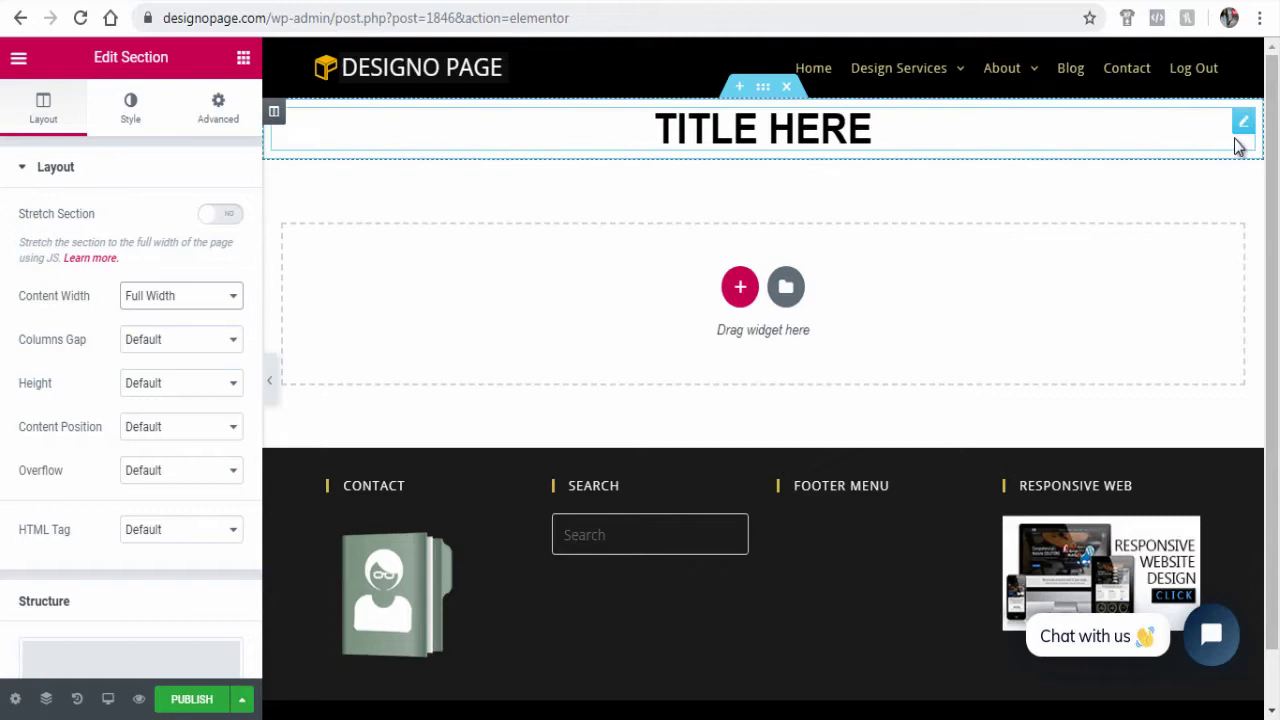
Step: Give the heading unlinked padding of 300 top and 300 bottom
left_click(1243, 121)
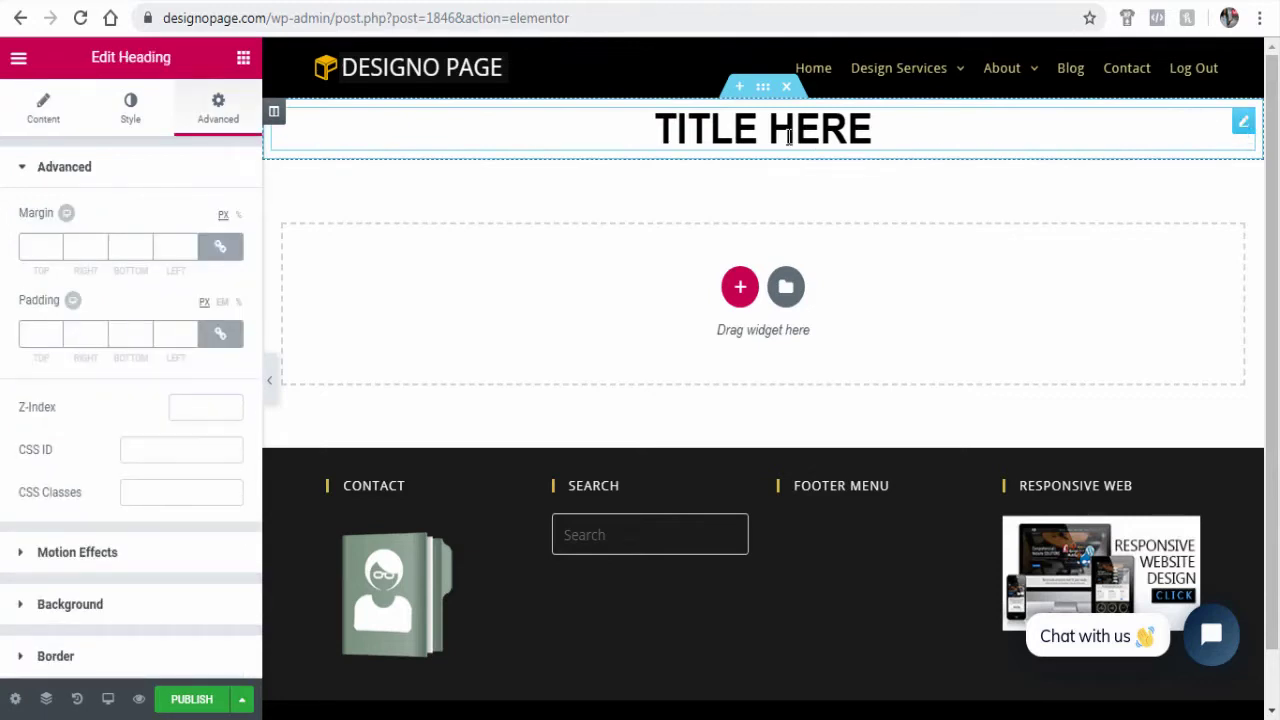
left_click(228, 340)
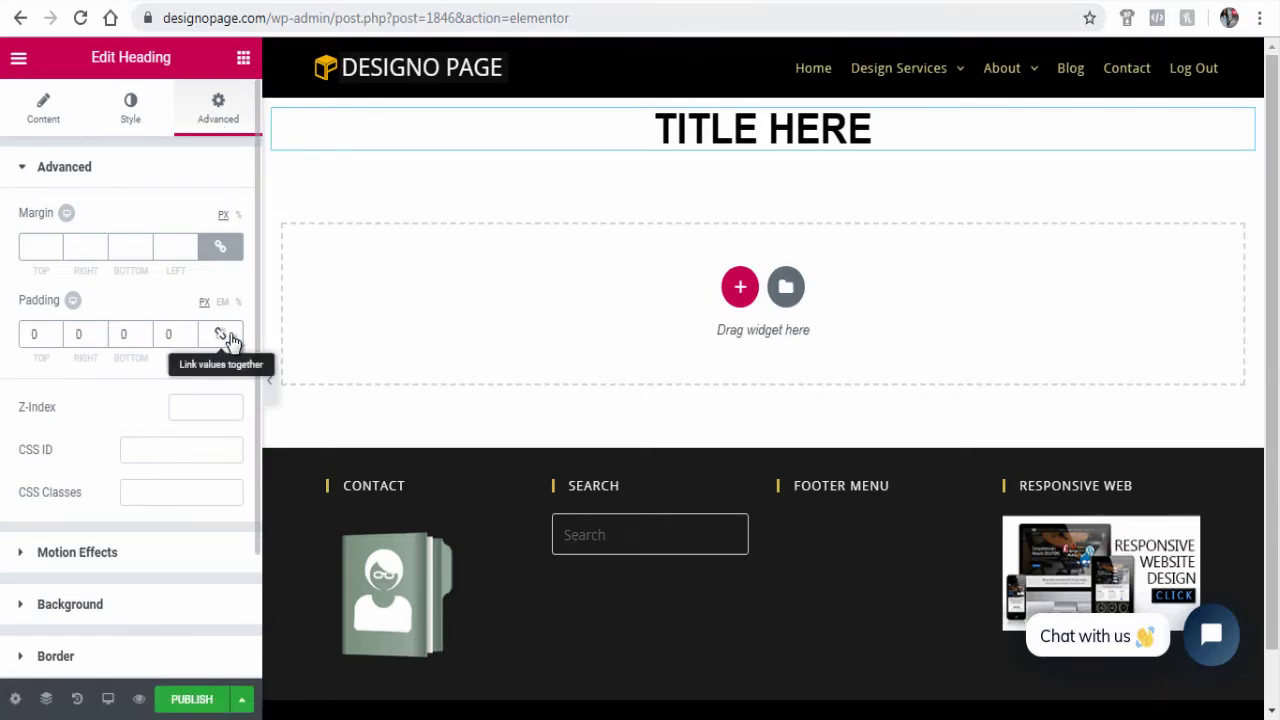
double_click(27, 333)
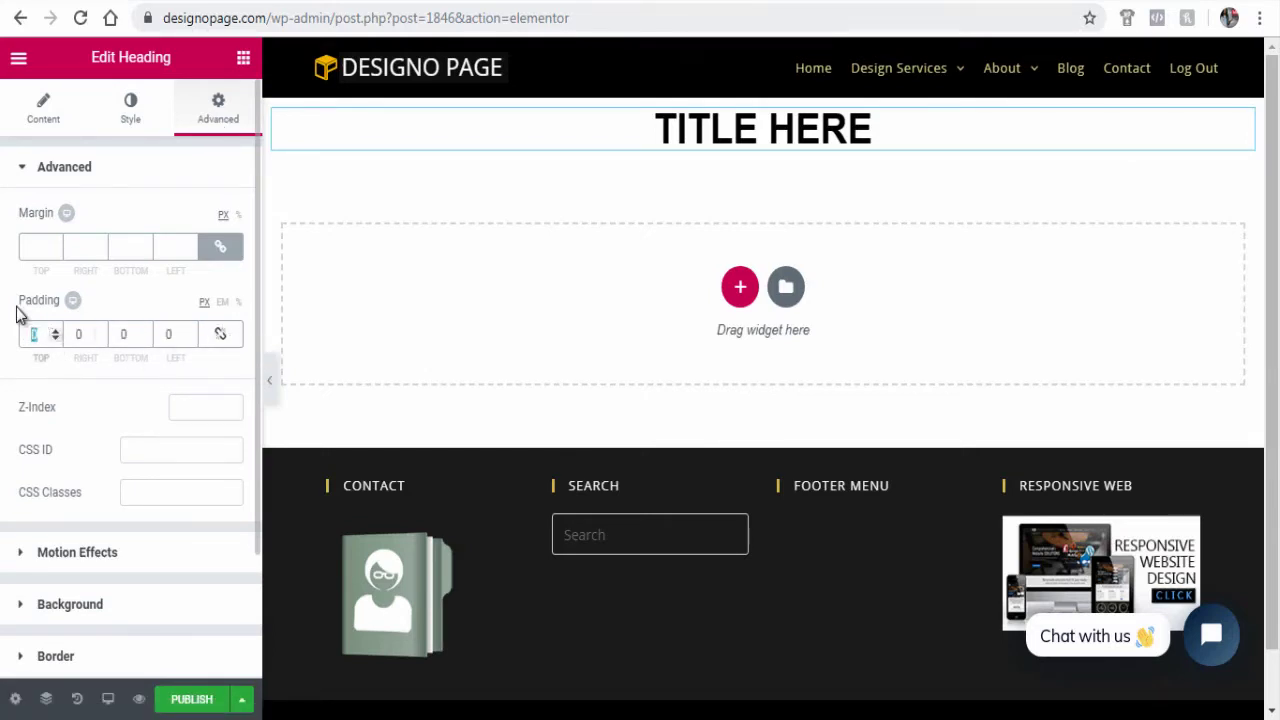
type("300")
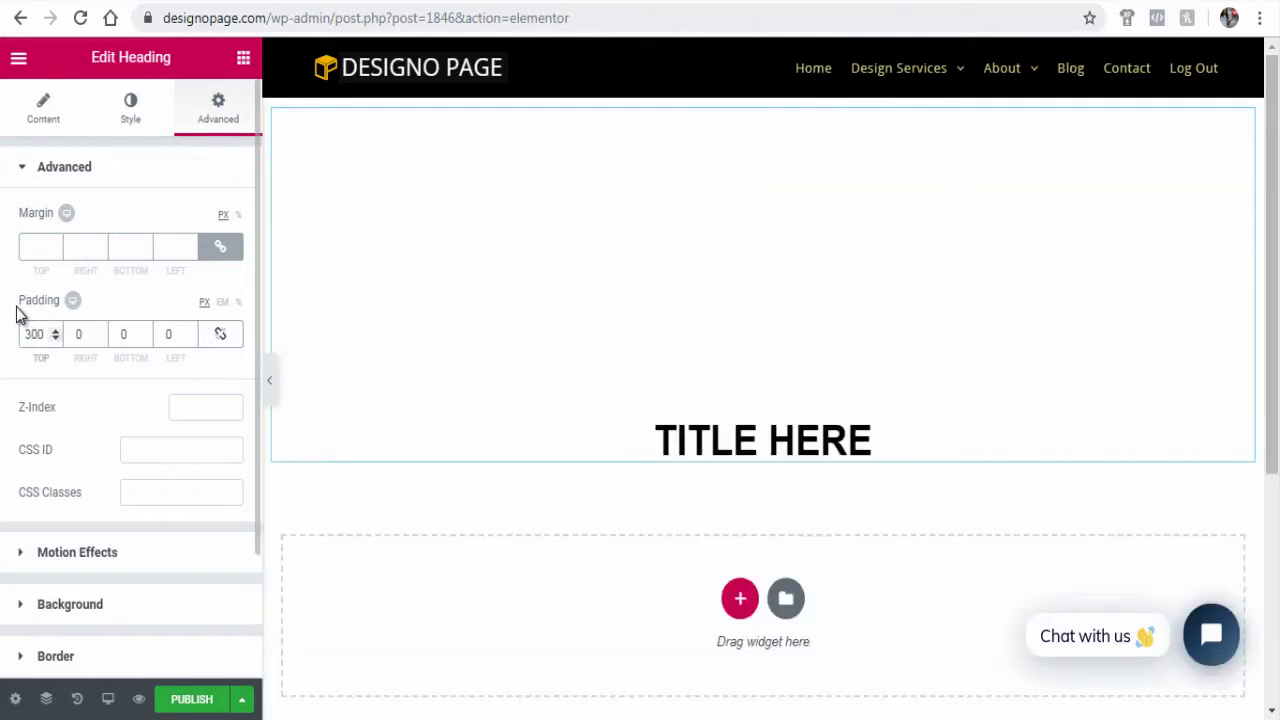
double_click(140, 337)
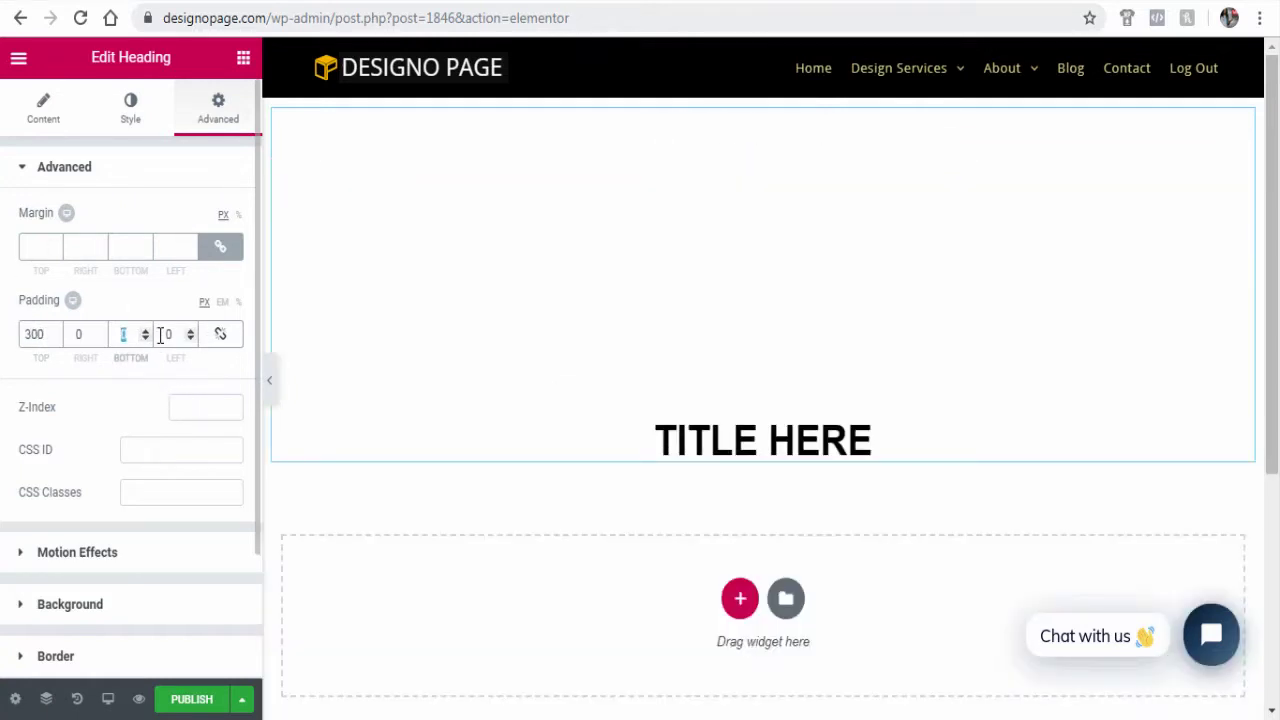
type("300")
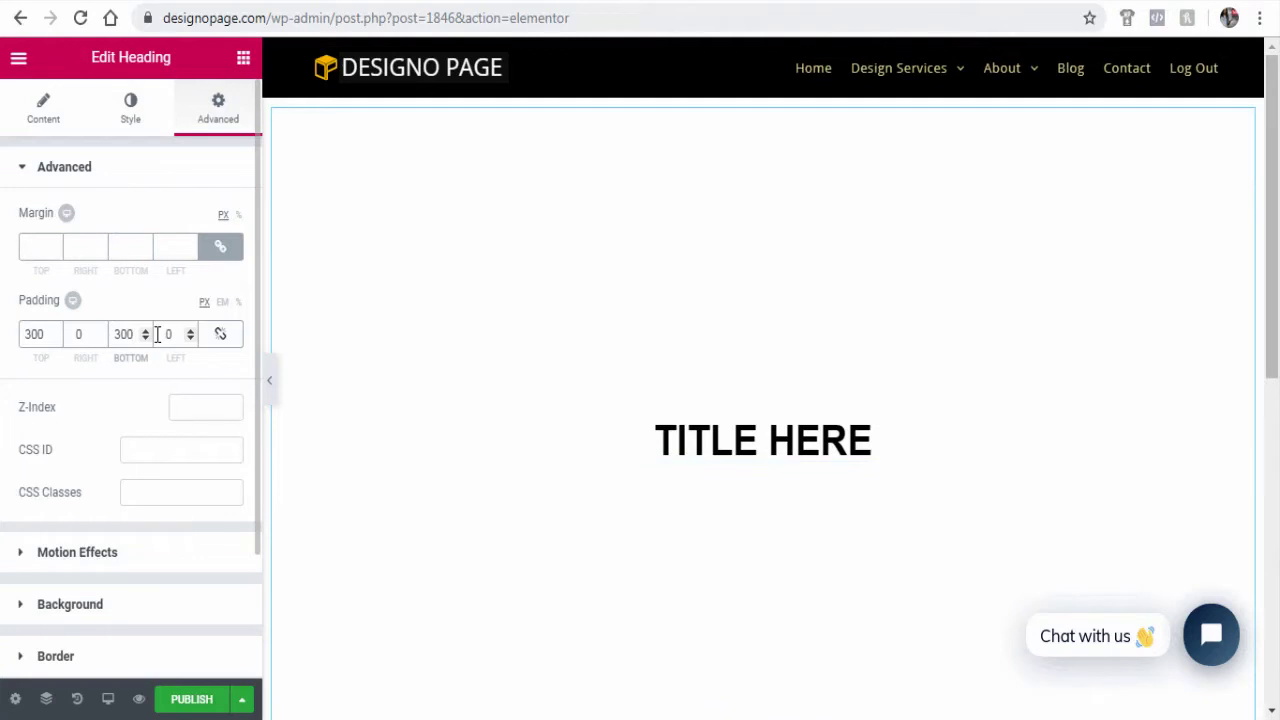
Step: Publish the page, view it live, then close that tab
left_click(192, 701)
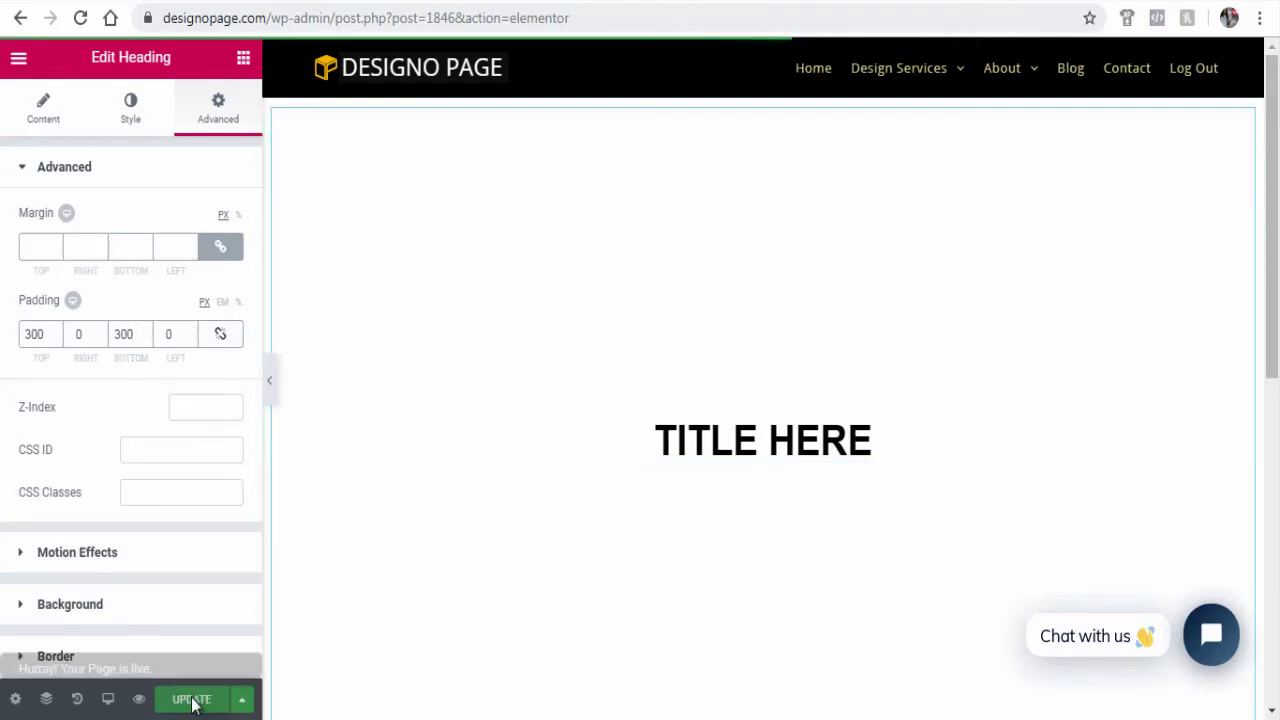
left_click(215, 640)
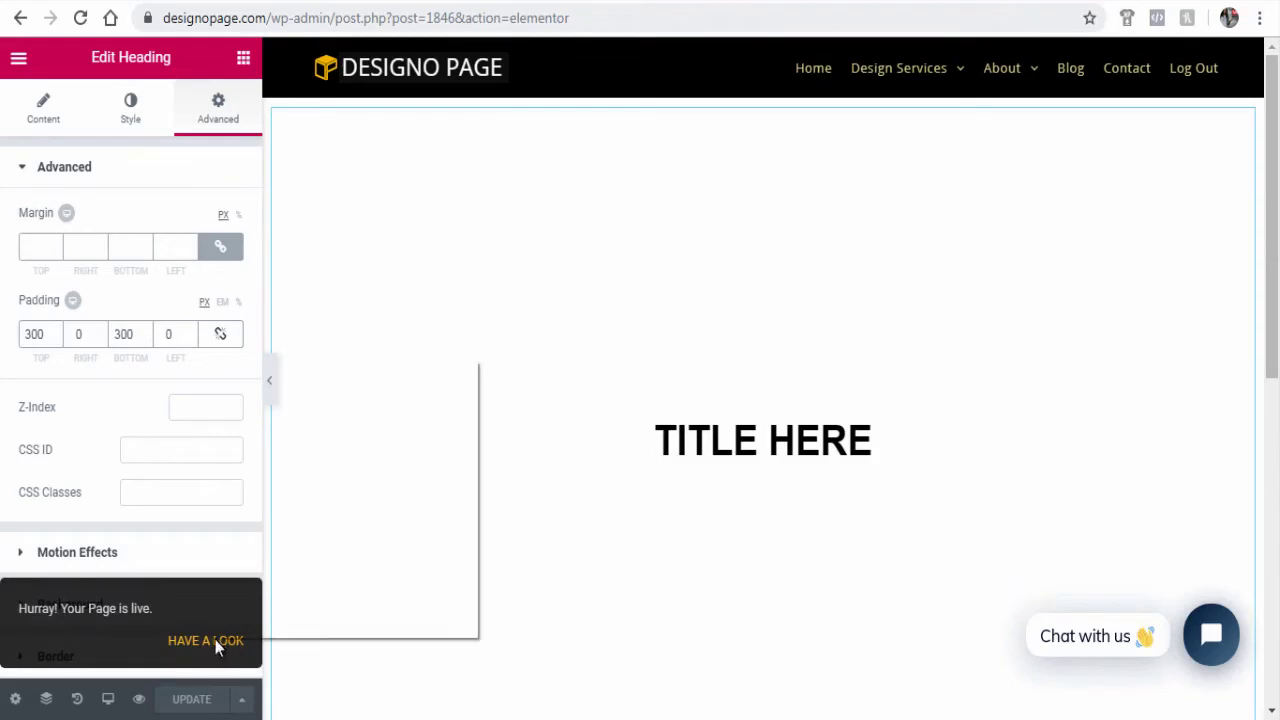
key("ctrl+w")
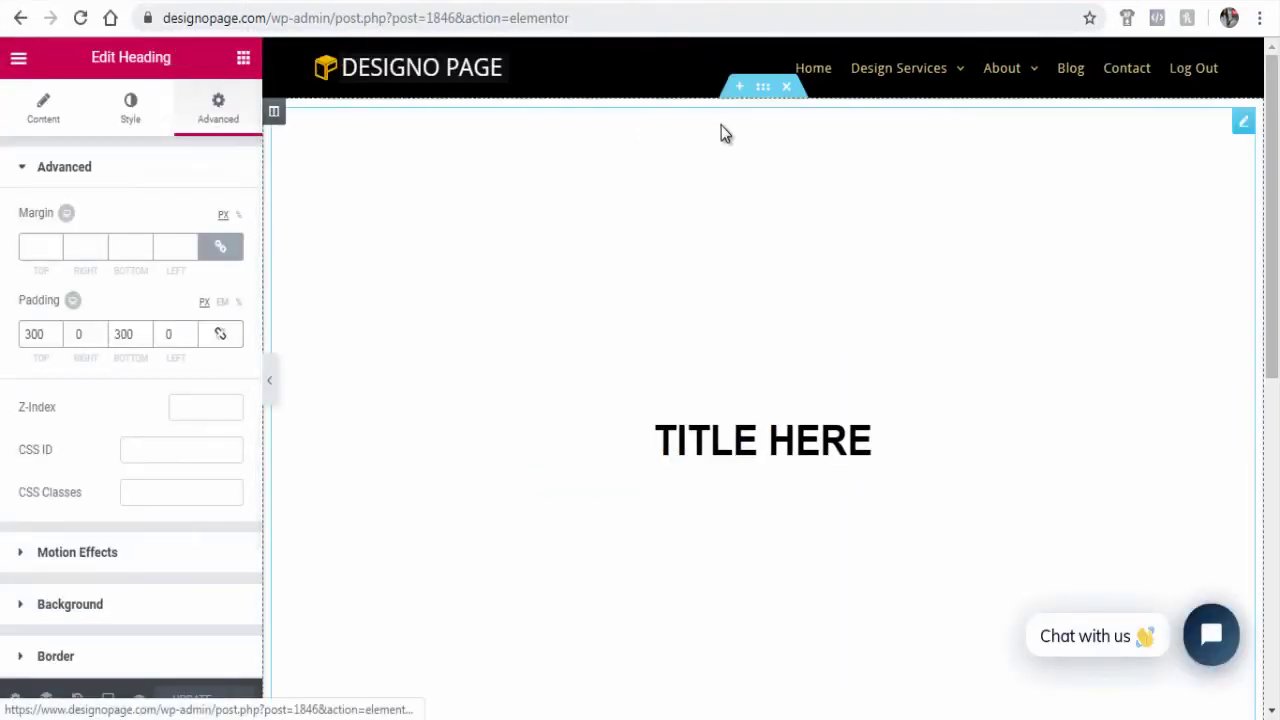
Step: Switch the section's Style background type to video and select the Video Link field
left_click(764, 94)
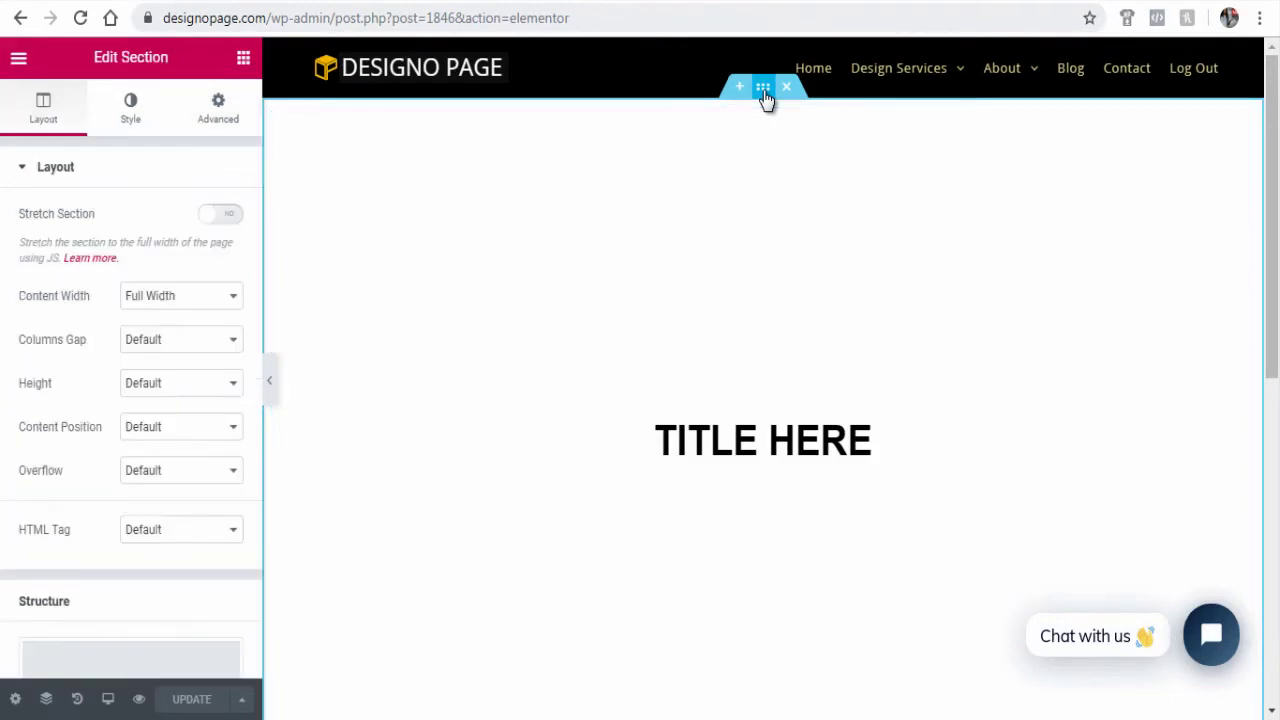
left_click(218, 127)
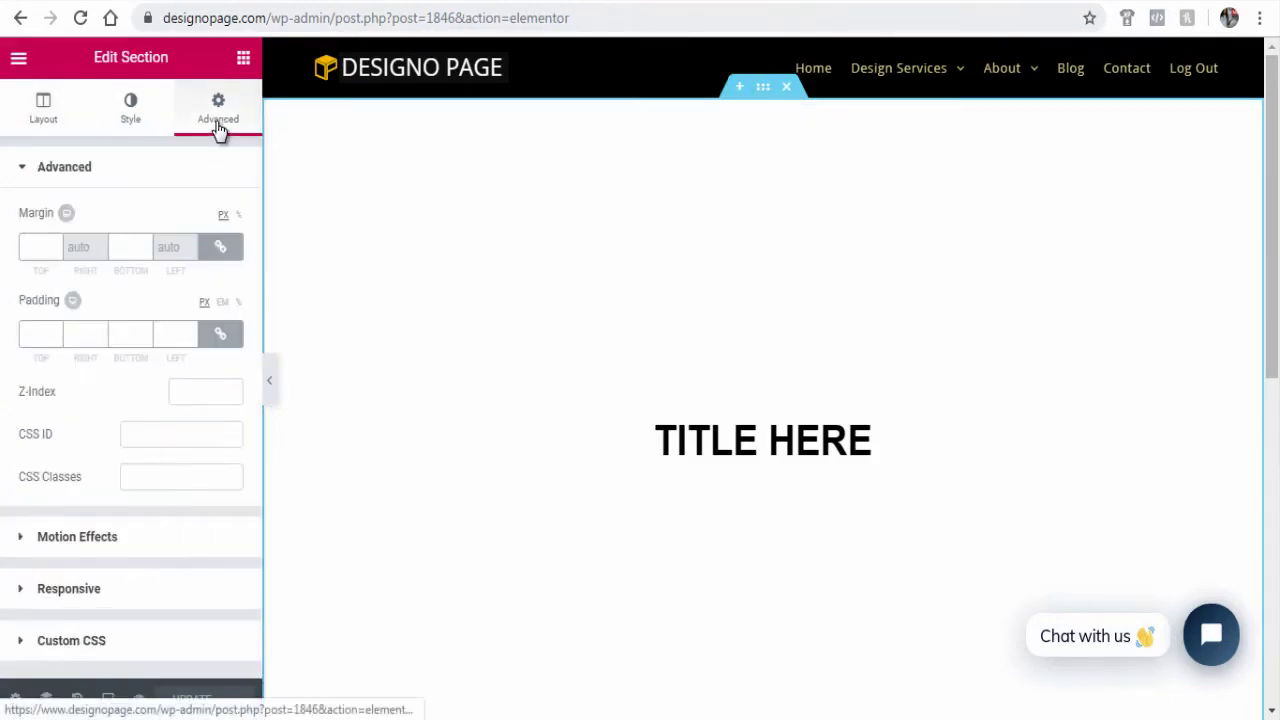
left_click(141, 126)
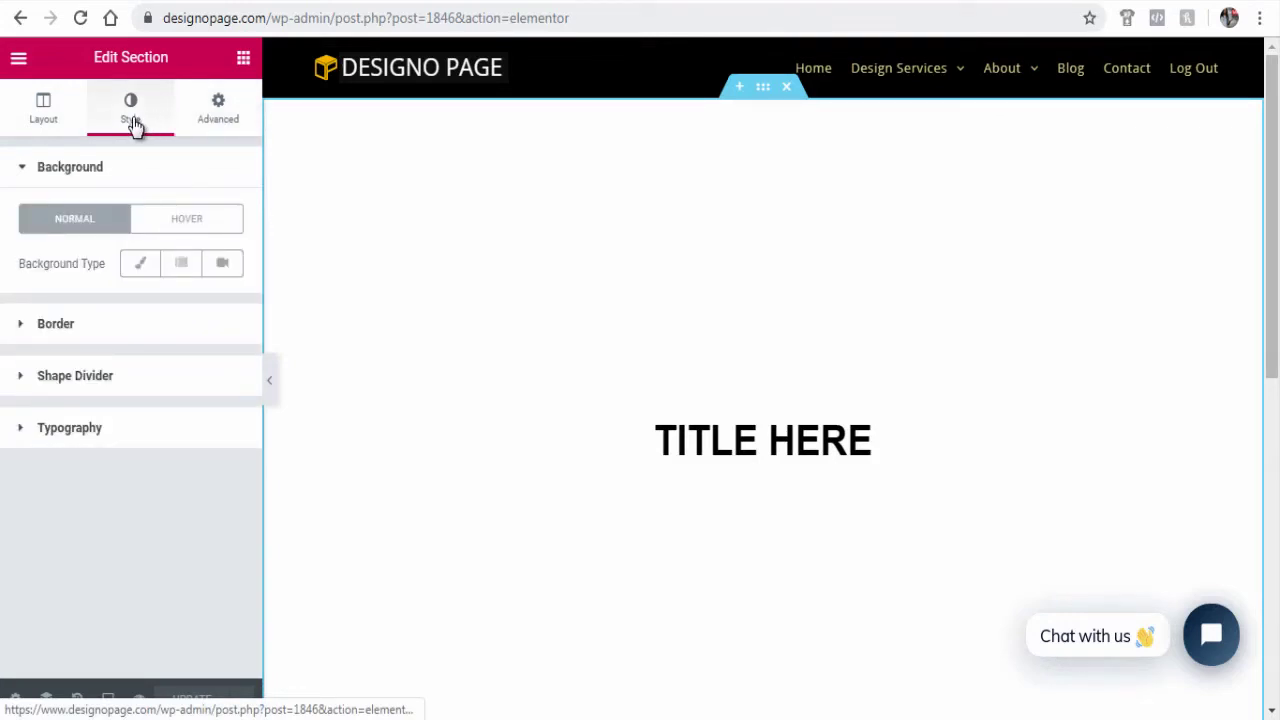
left_click(224, 266)
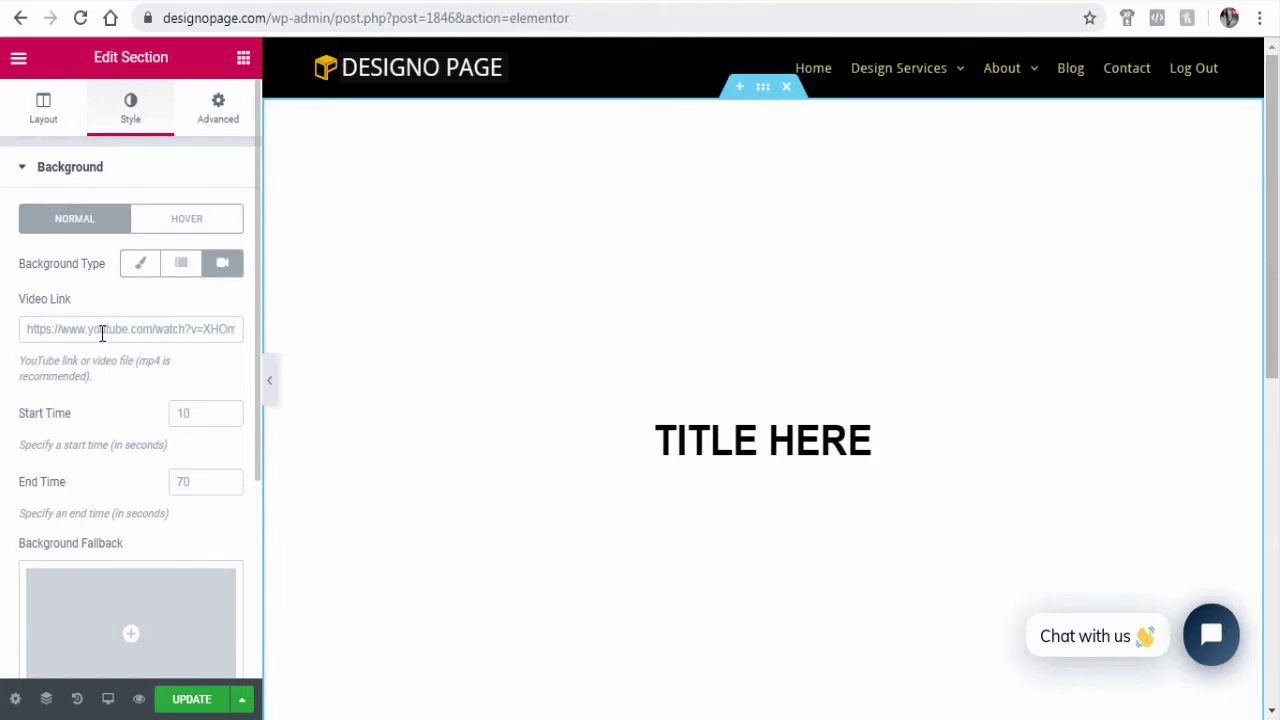
left_click(34, 334)
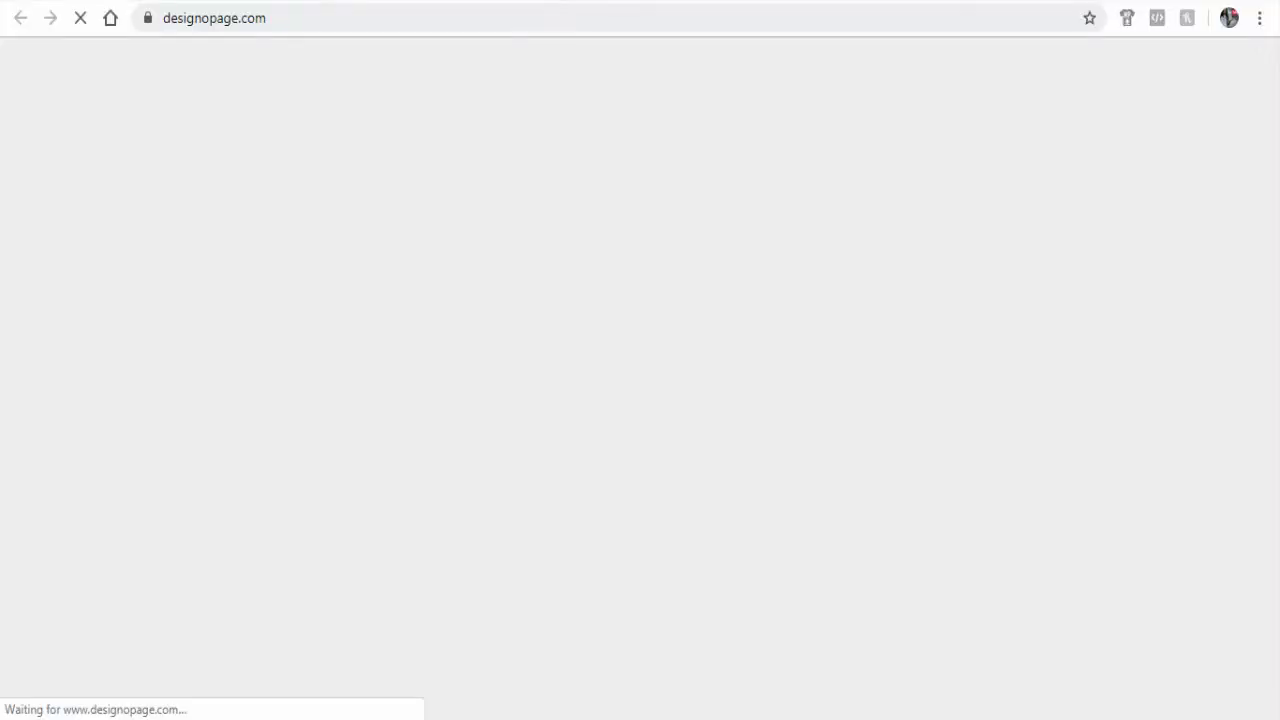
mouse_move(103, 66)
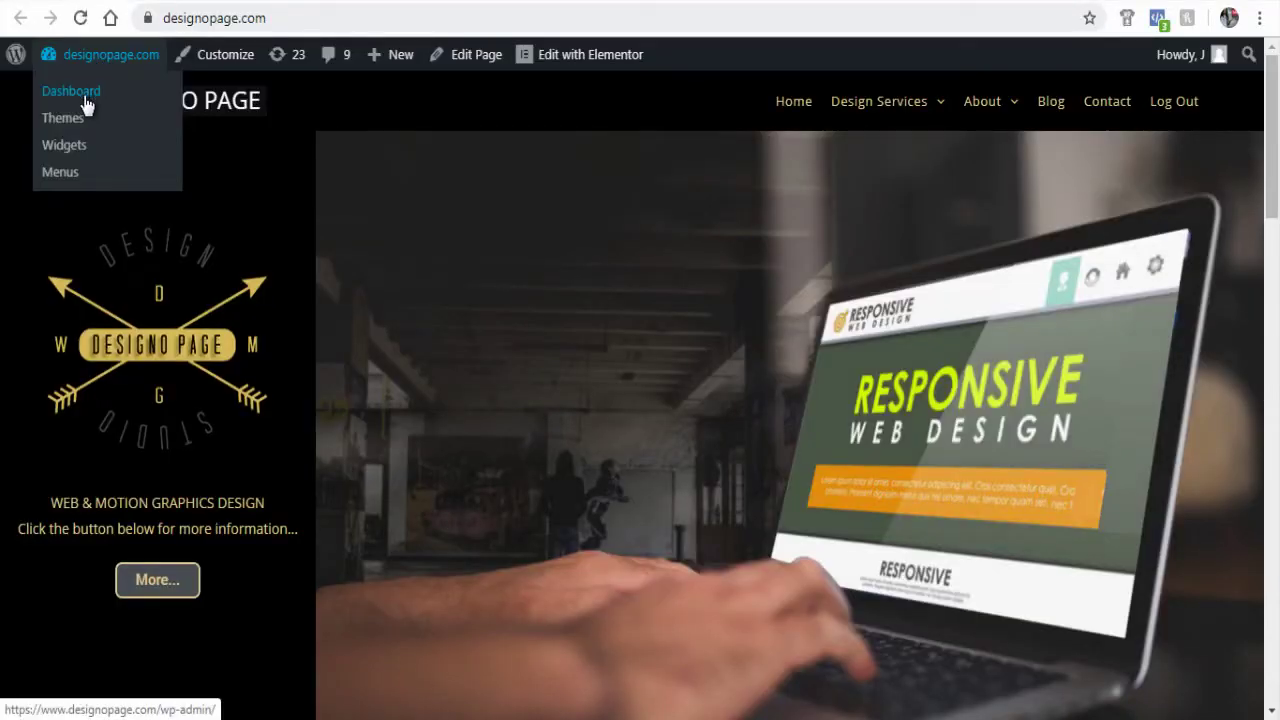
Step: Upload video-bg from the Finished Video folder through Media > Add New
left_click(71, 91)
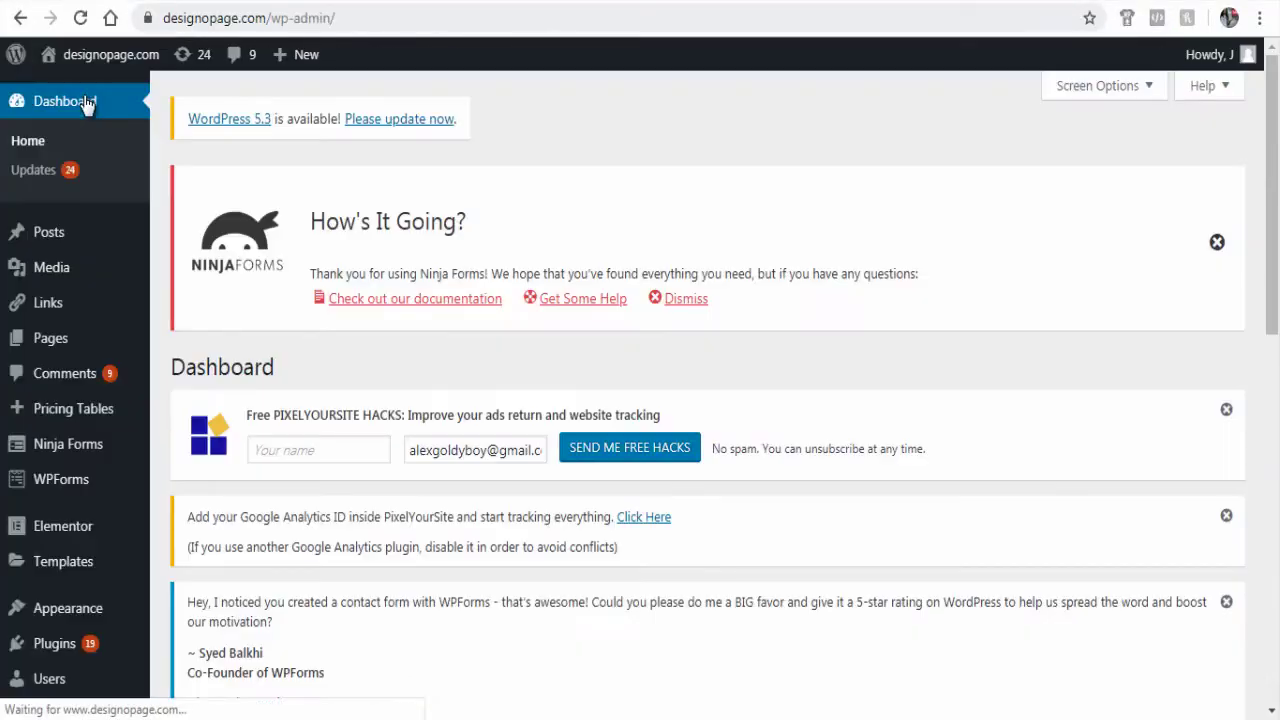
mouse_move(53, 279)
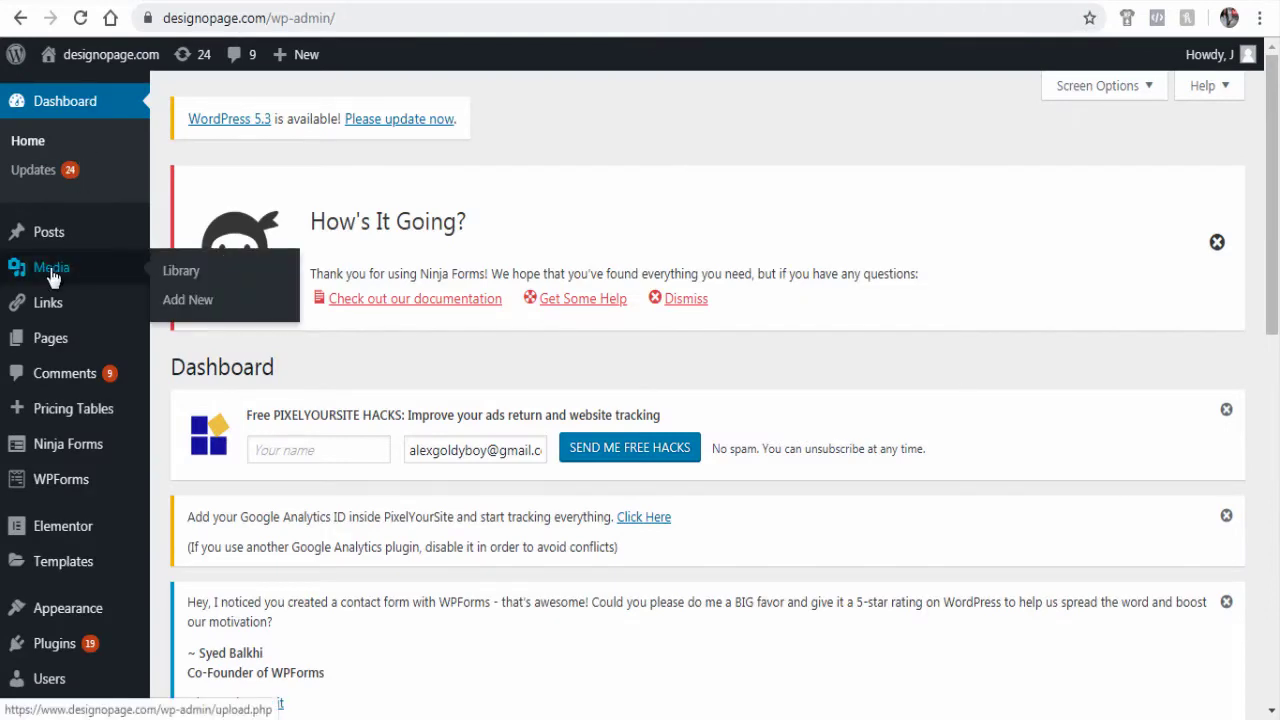
left_click(176, 309)
scroll(250, 560, "down", 10)
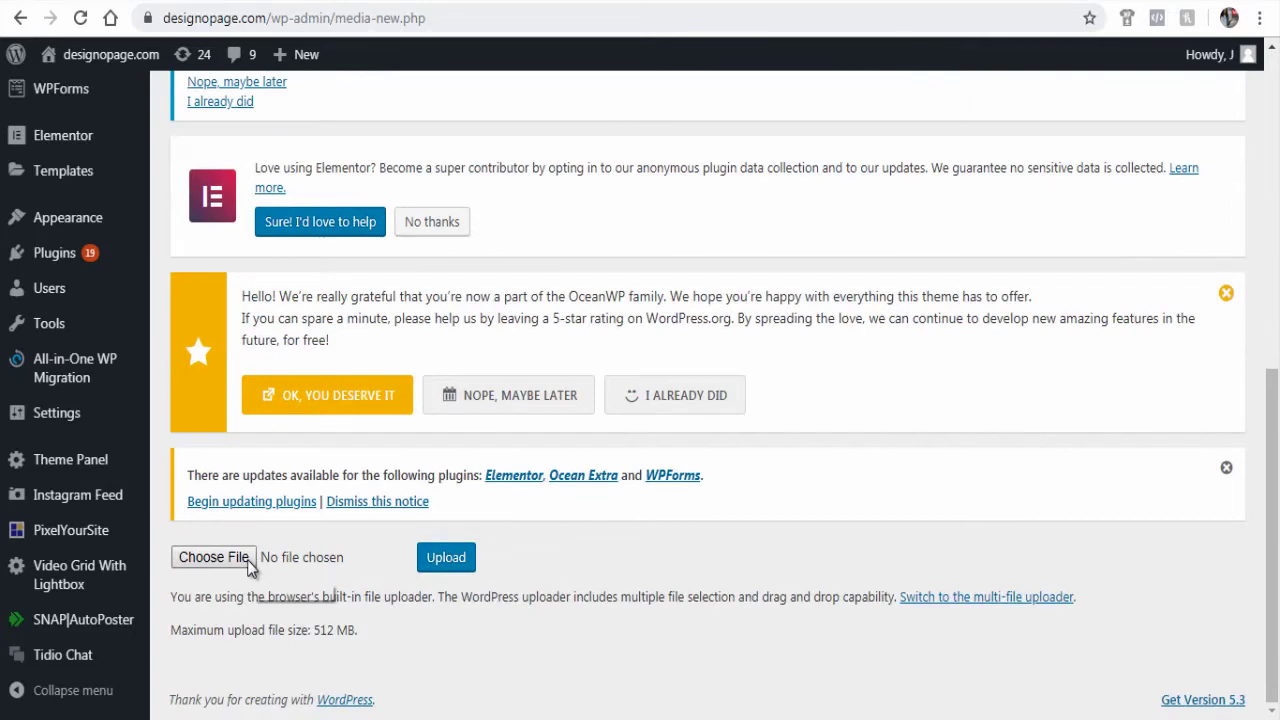
left_click(221, 560)
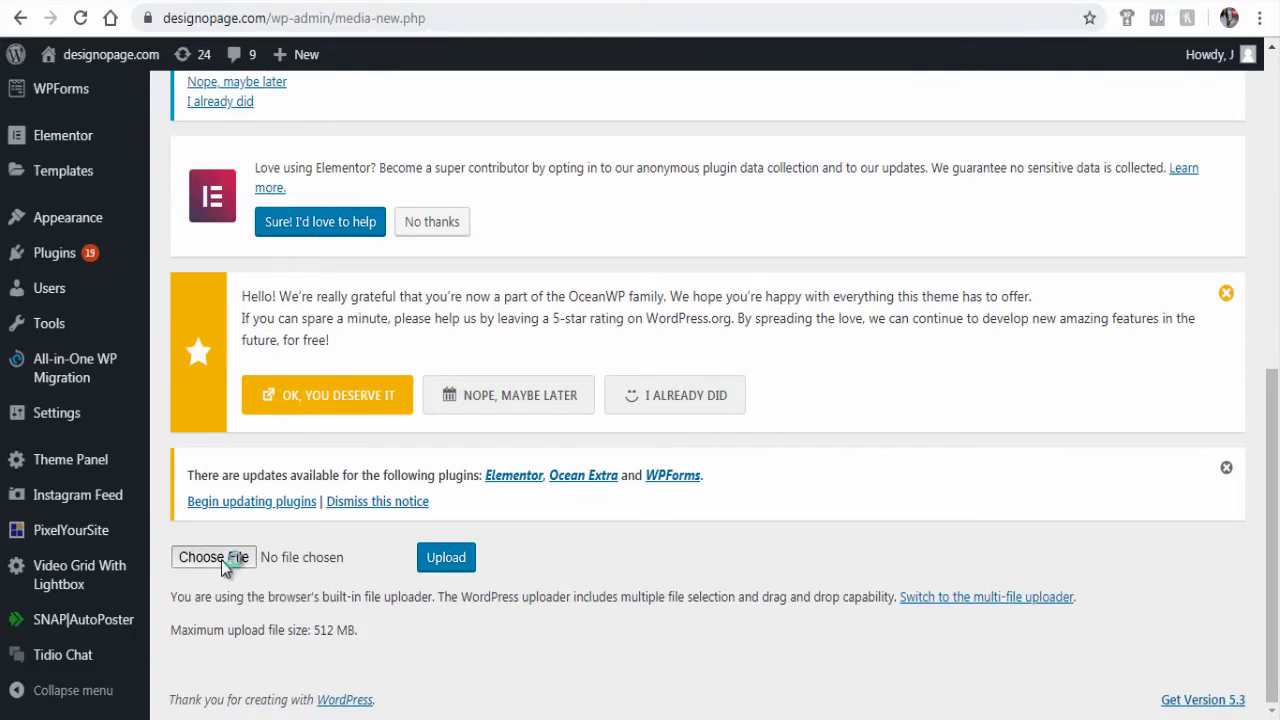
left_click(668, 688)
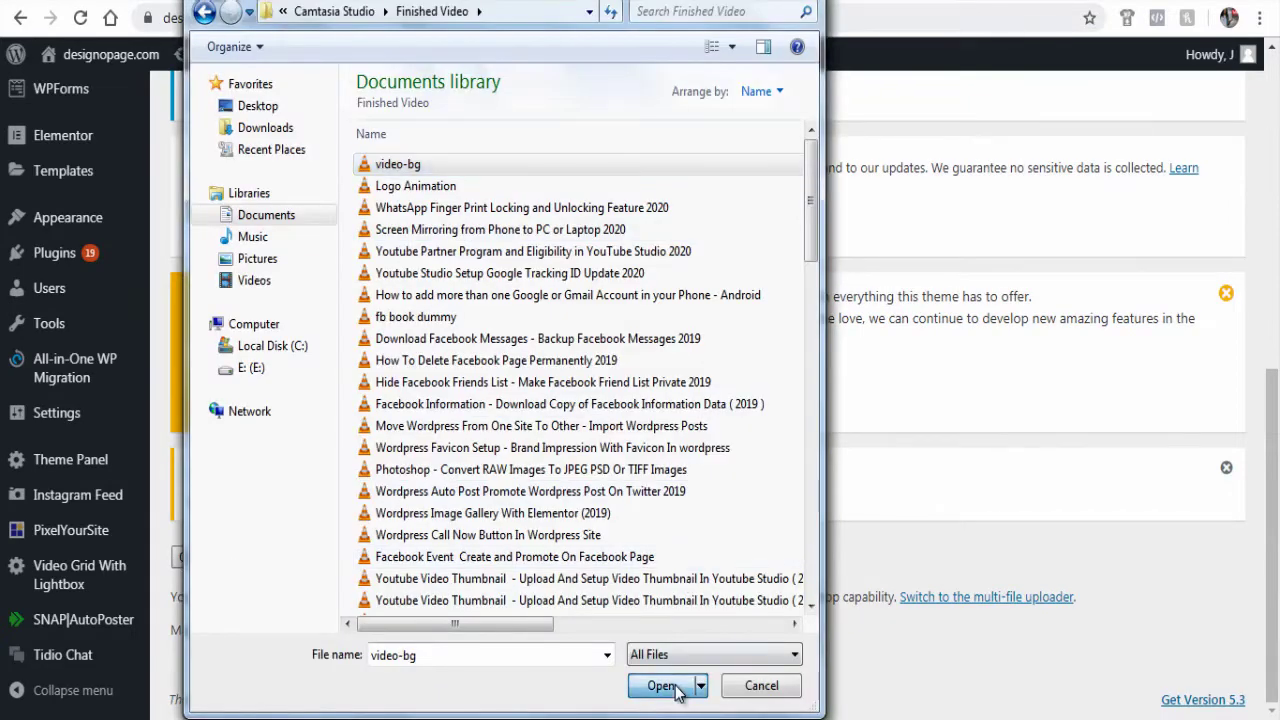
left_click(446, 560)
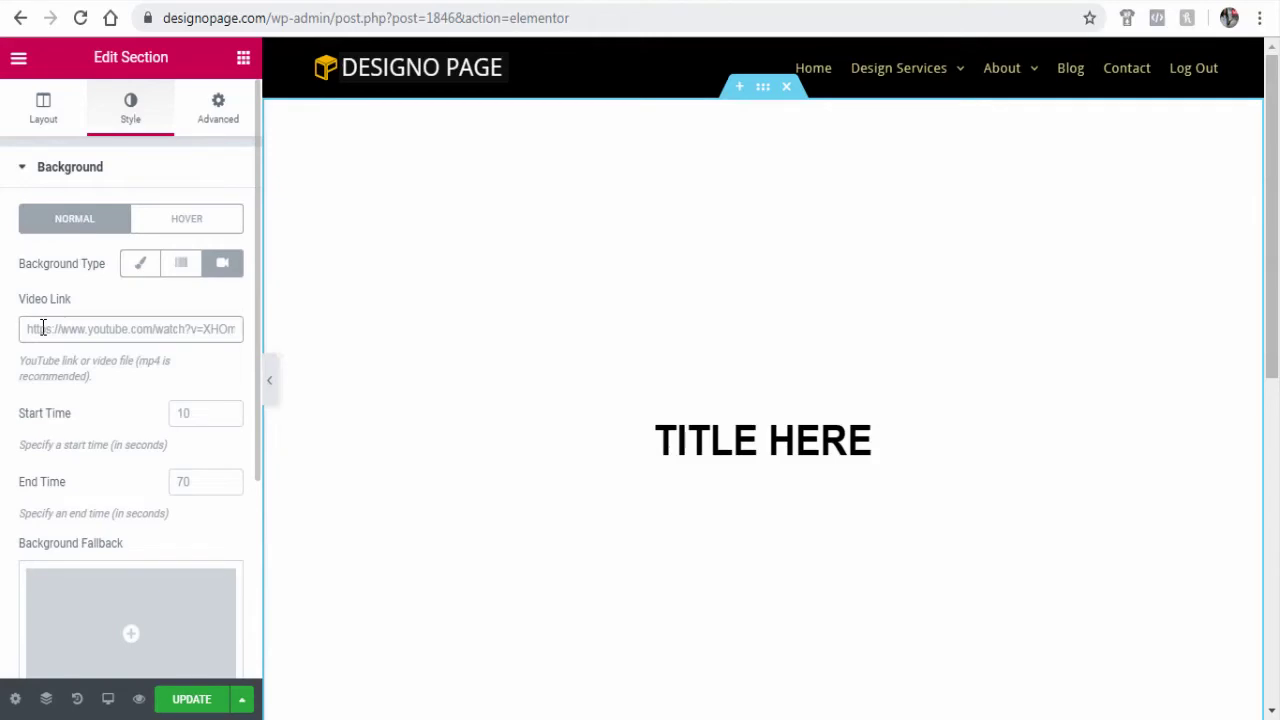
Step: Set the section's background Video Link to the uploaded video-bg.mp4 URL and update the page
type("http://designopage.com/wp-content/uploads/2019/12/video-bg.mp4")
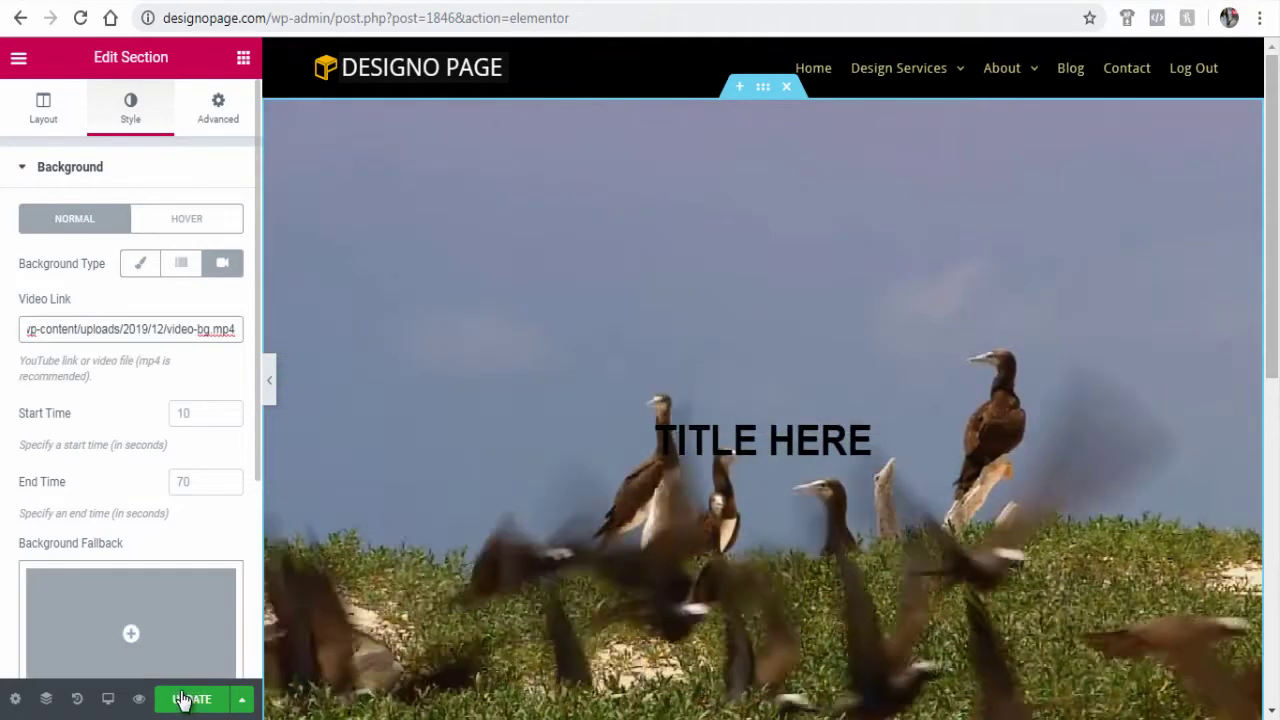
left_click(183, 700)
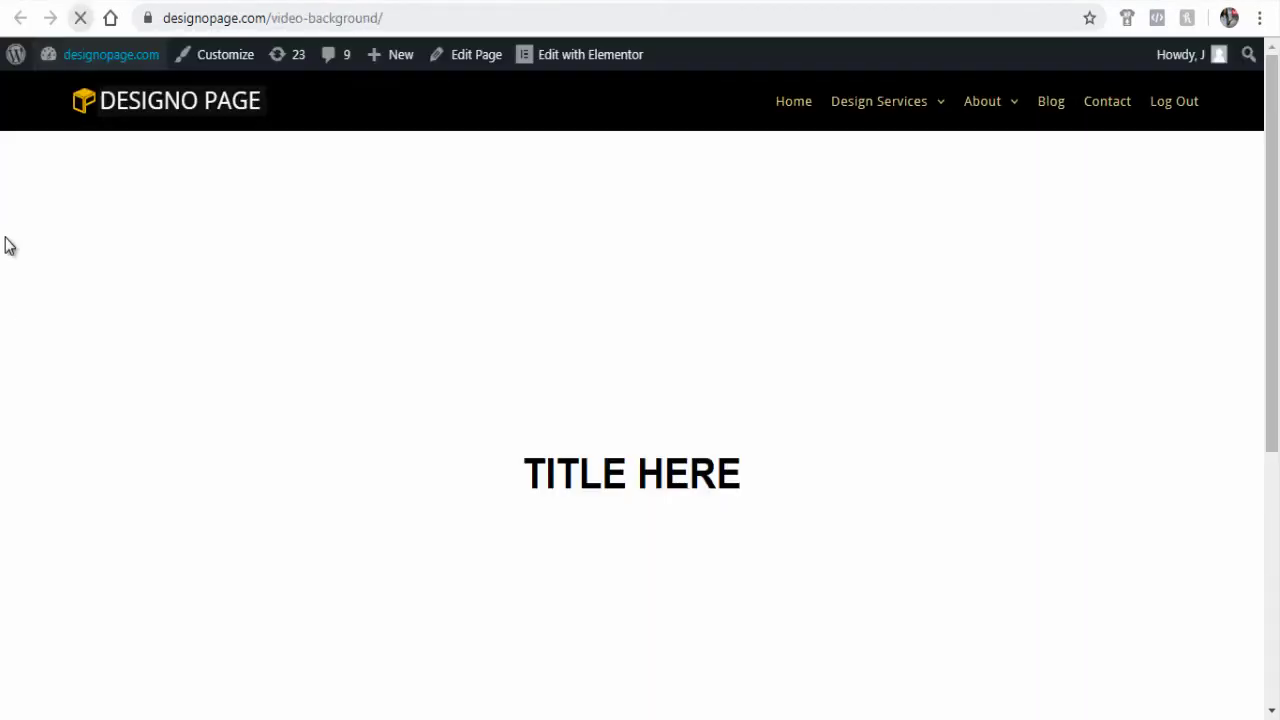
scroll(623, 602, "down", 4)
scroll(623, 605, "up", 4)
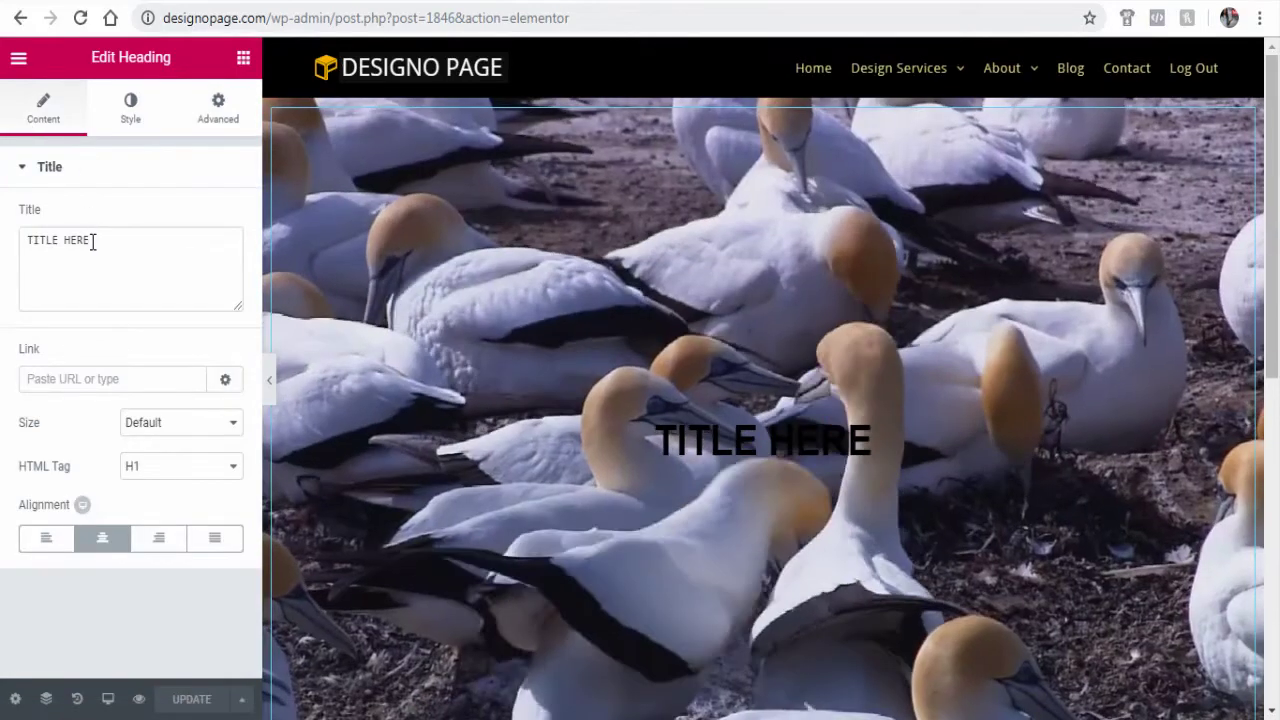
Step: Replace 'TITLE HERE' with 'WILD LIFE', make the heading text white, and save
left_click_drag(94, 240, 3, 250)
type("WILD LIFE")
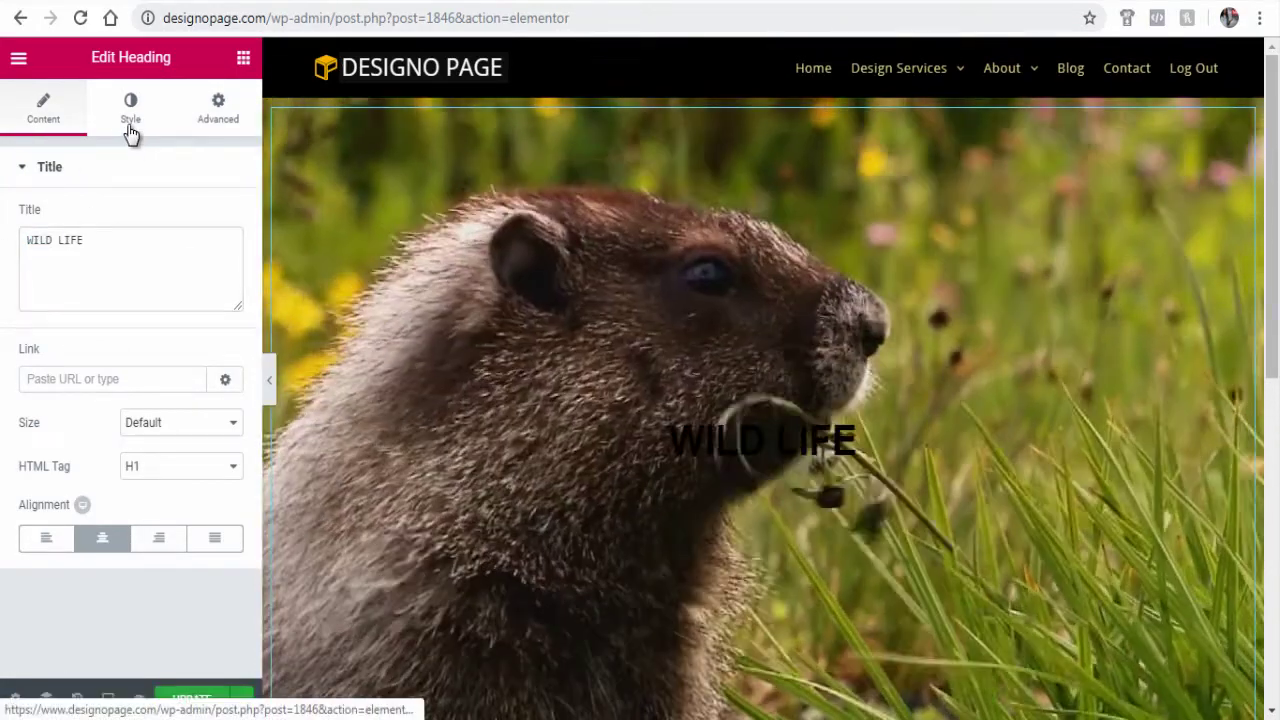
left_click(130, 112)
left_click(219, 212)
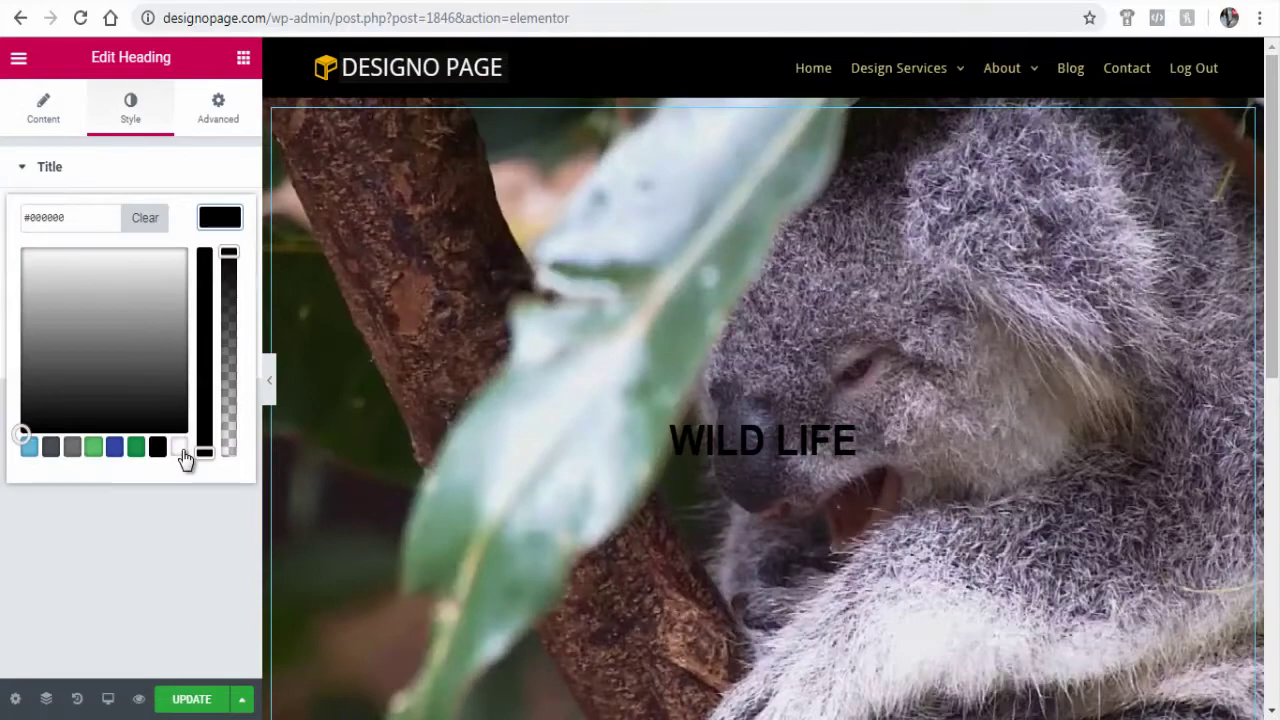
left_click(180, 448)
left_click(194, 701)
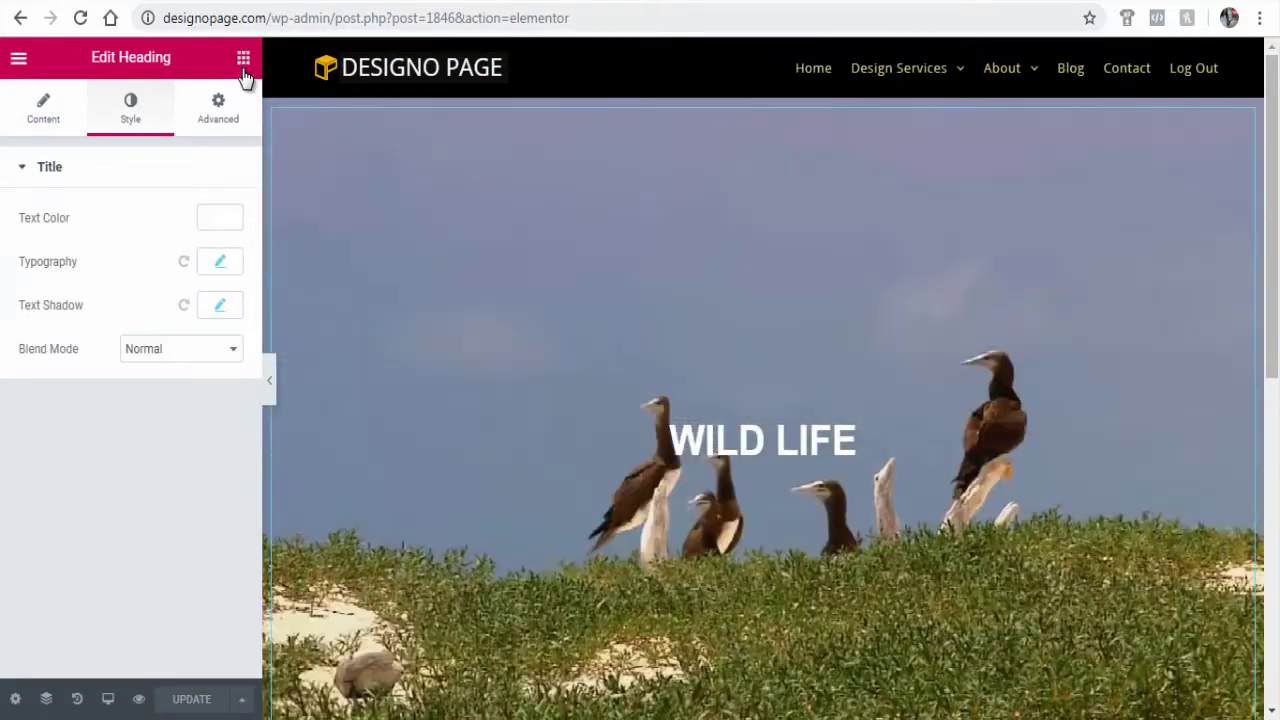
left_click(244, 66)
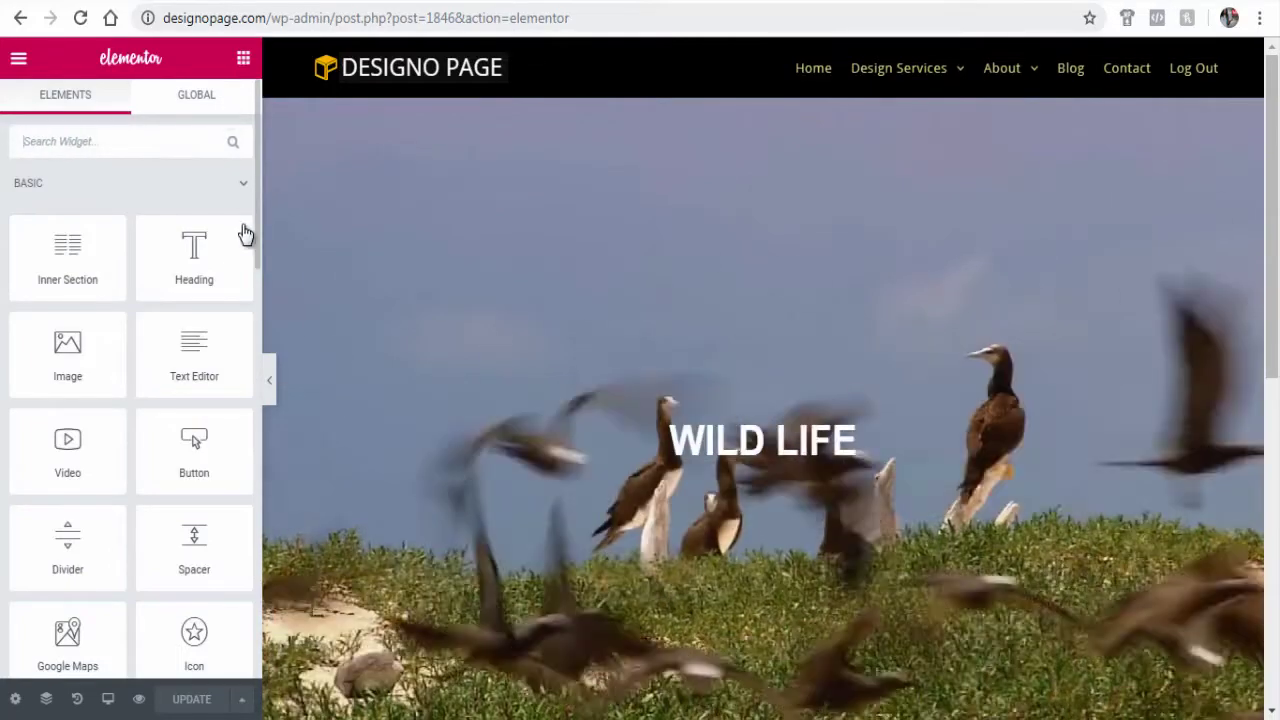
Step: Add a Button widget below the WILD LIFE heading
left_click_drag(212, 449, 735, 527)
scroll(735, 527, "down", 5)
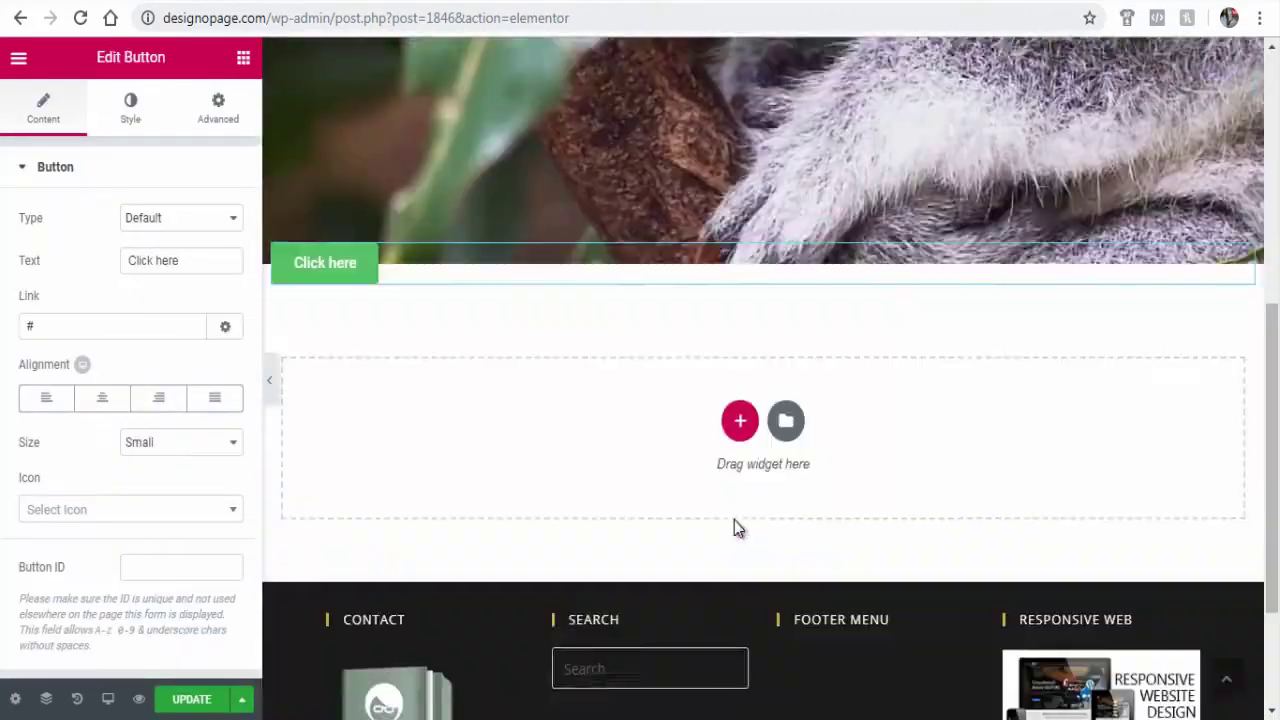
scroll(734, 527, "up", 3)
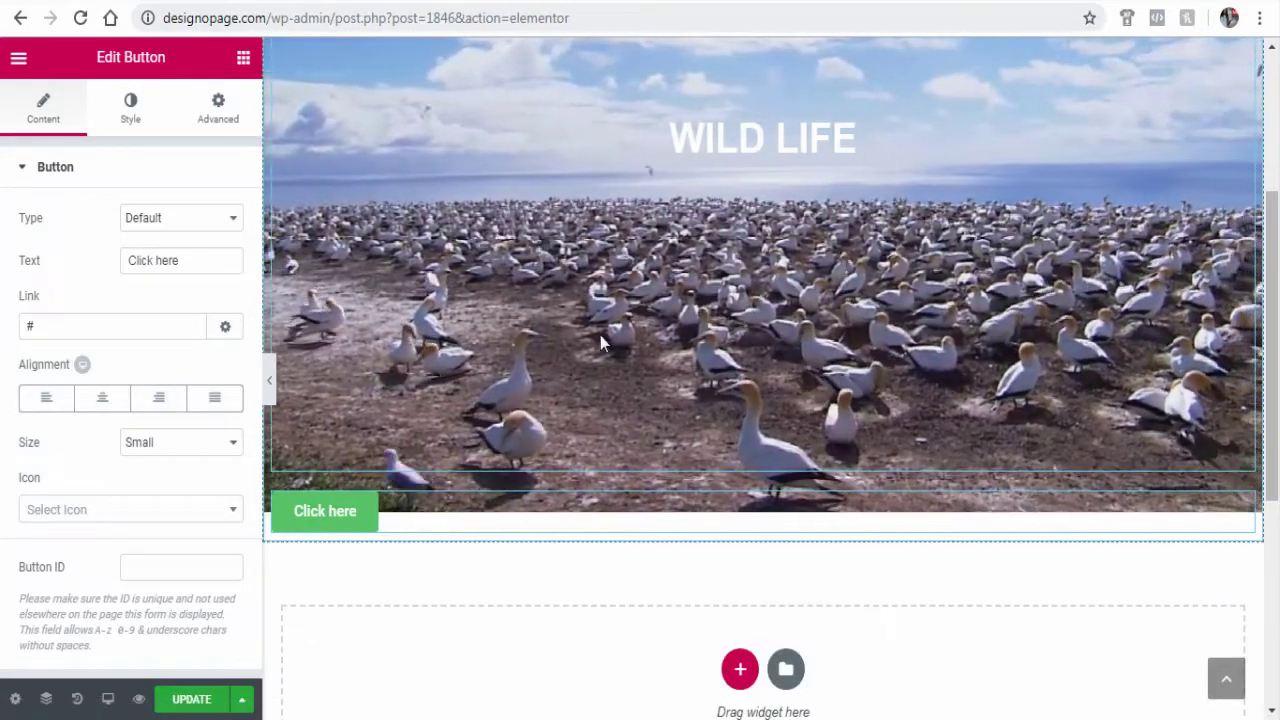
scroll(600, 346, "up", 3)
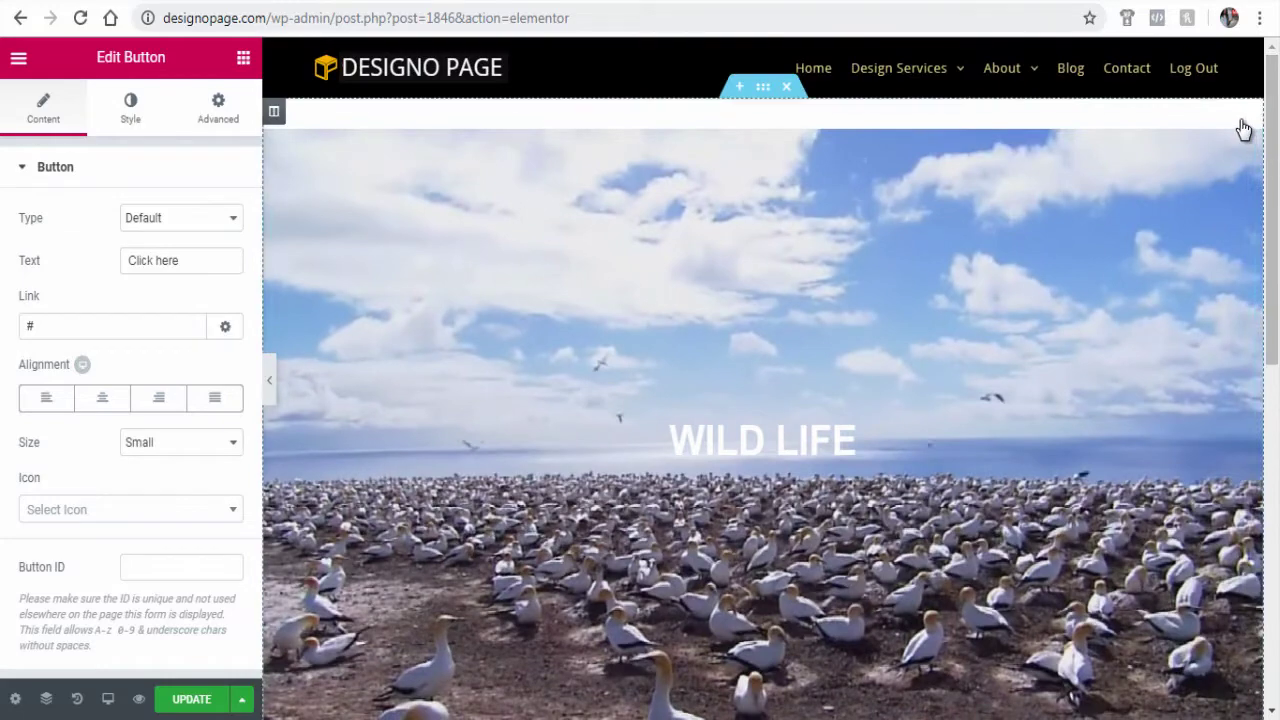
Step: Change the heading's bottom padding from 300 to 0 and save the page
left_click(1240, 125)
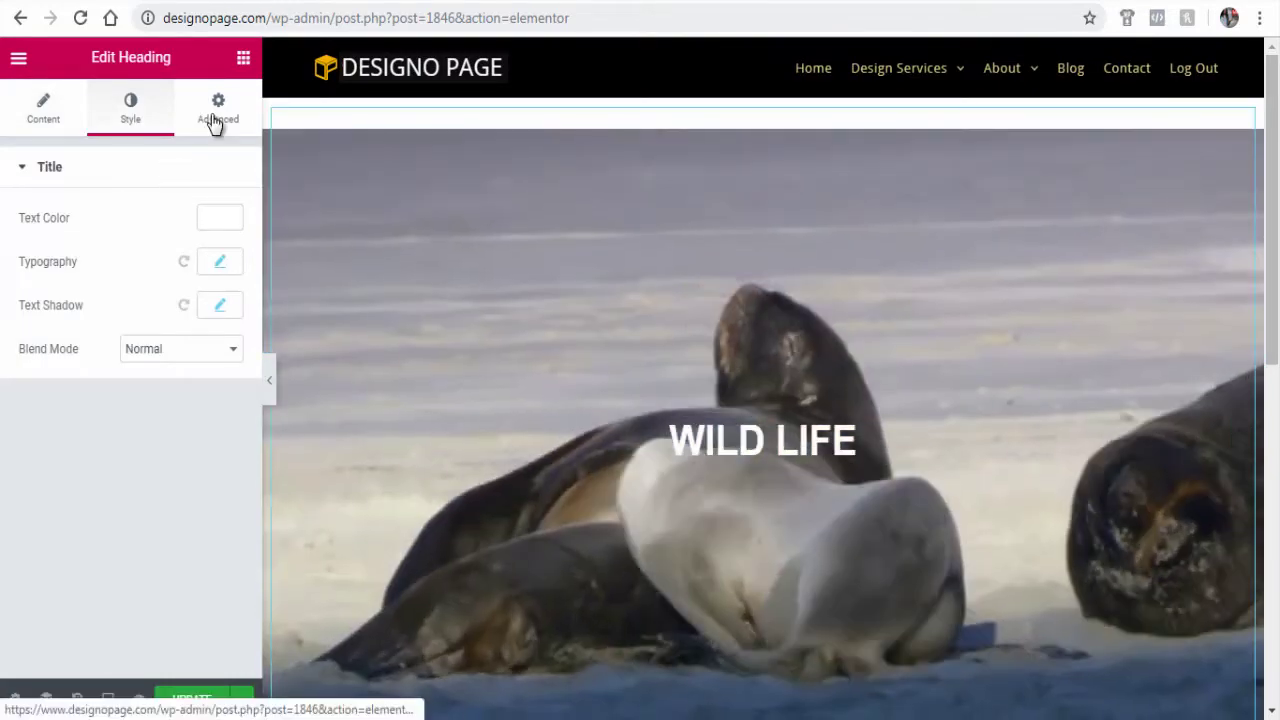
left_click(215, 118)
double_click(123, 334)
type("0")
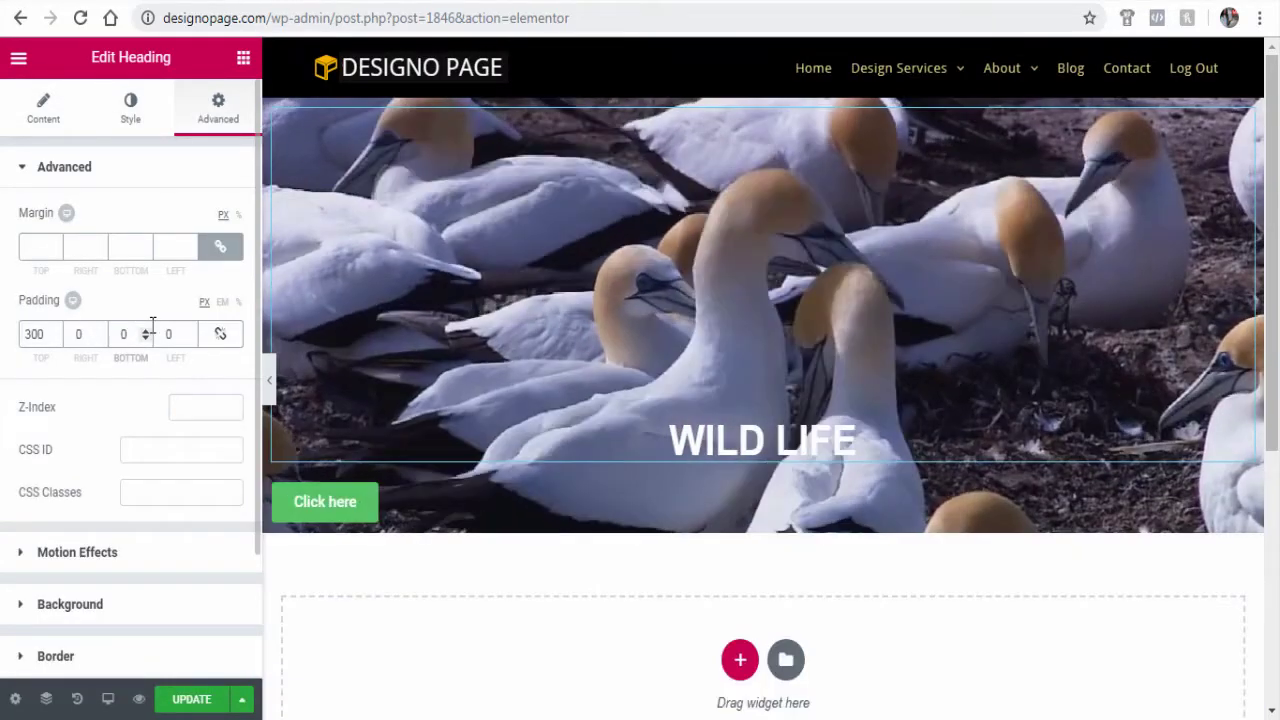
left_click(214, 690)
left_click(1243, 496)
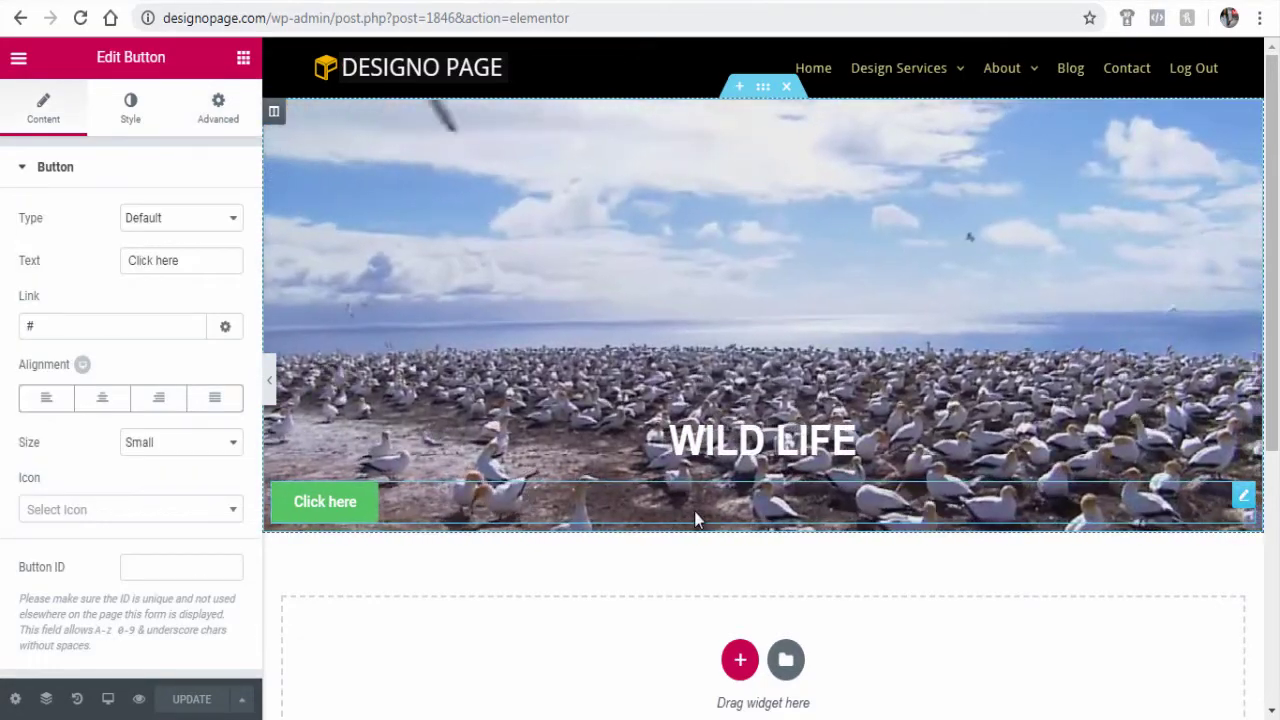
Step: Centre the Click here button and give it white text on a black background
left_click(102, 400)
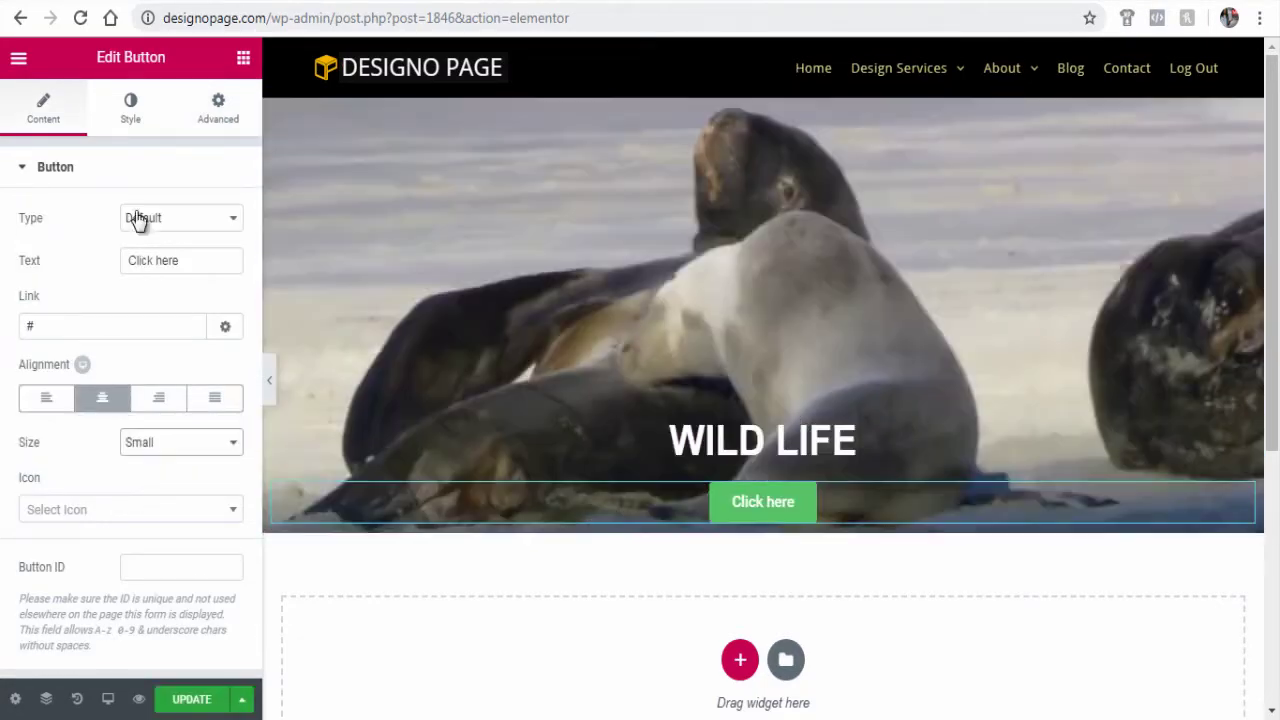
left_click(130, 115)
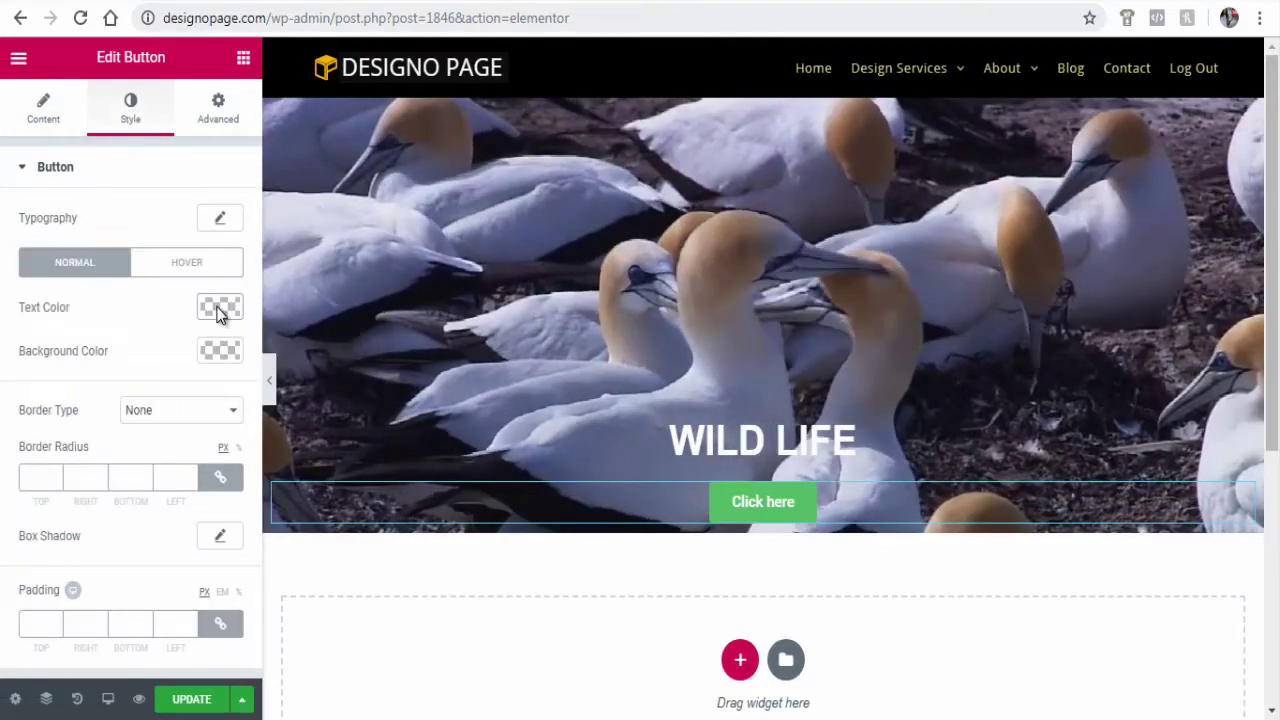
left_click(220, 313)
left_click(179, 540)
left_click(129, 229)
left_click(209, 360)
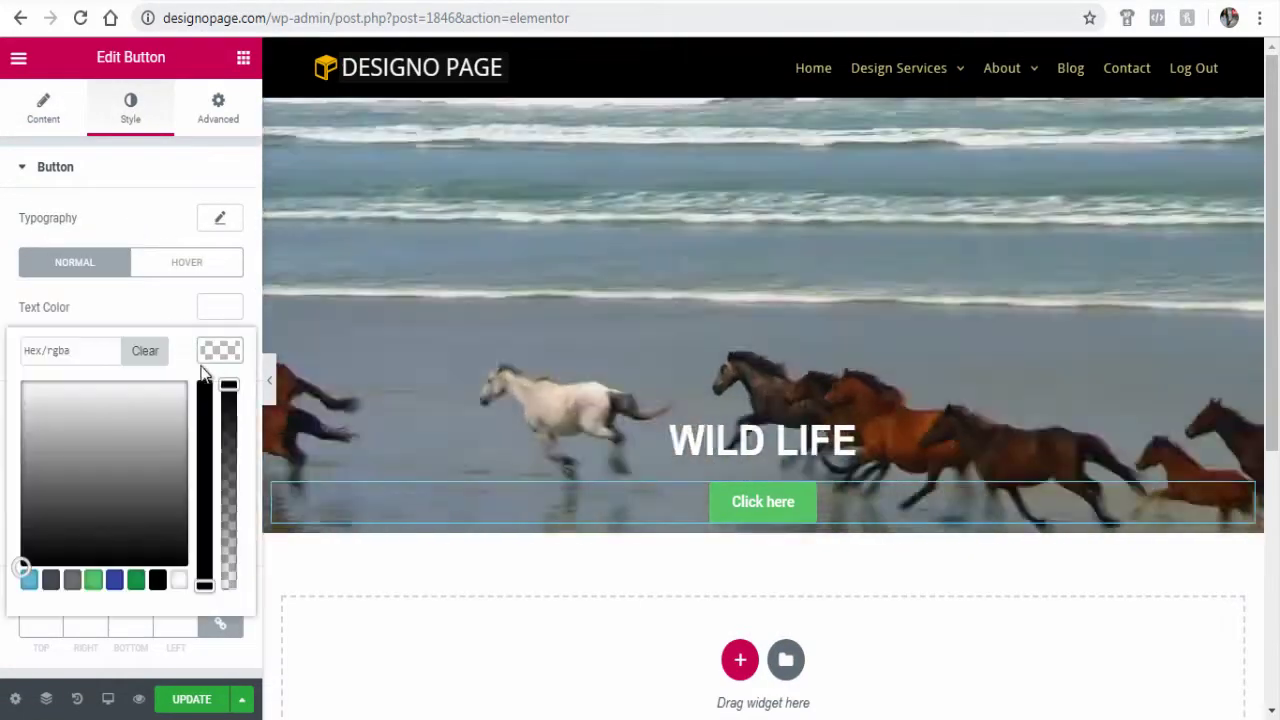
left_click(29, 580)
left_click(157, 580)
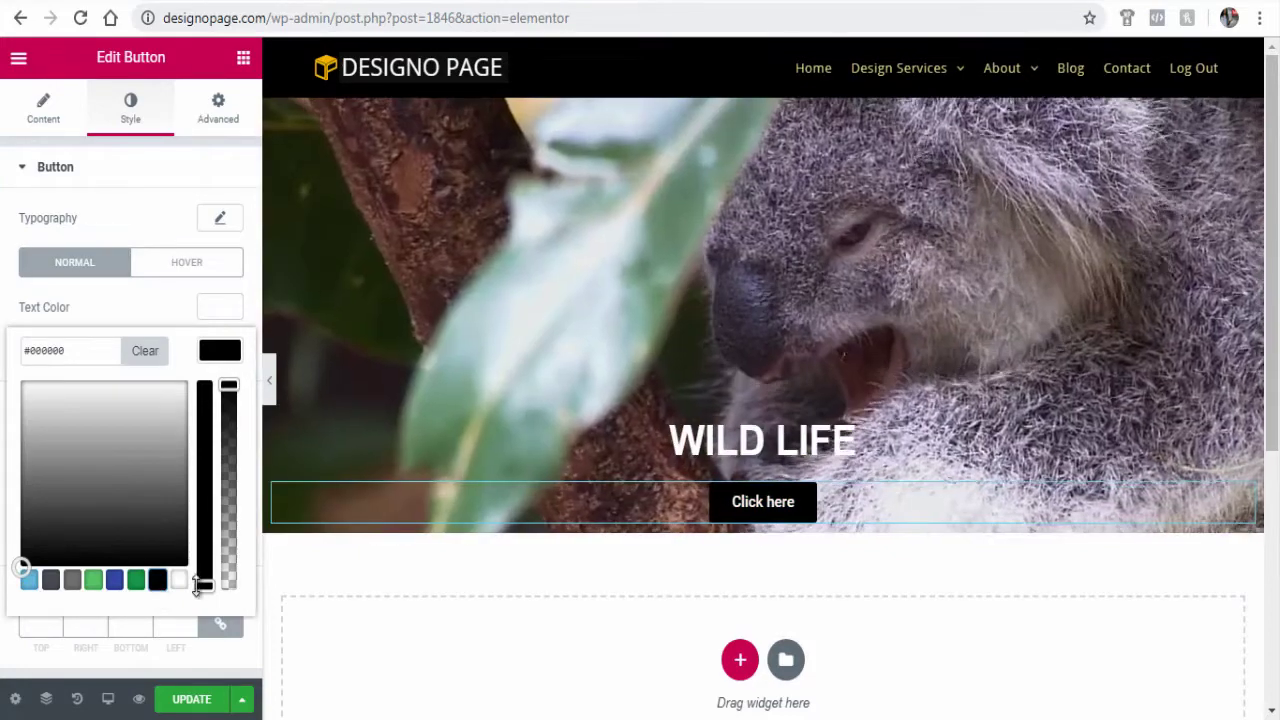
left_click(240, 440)
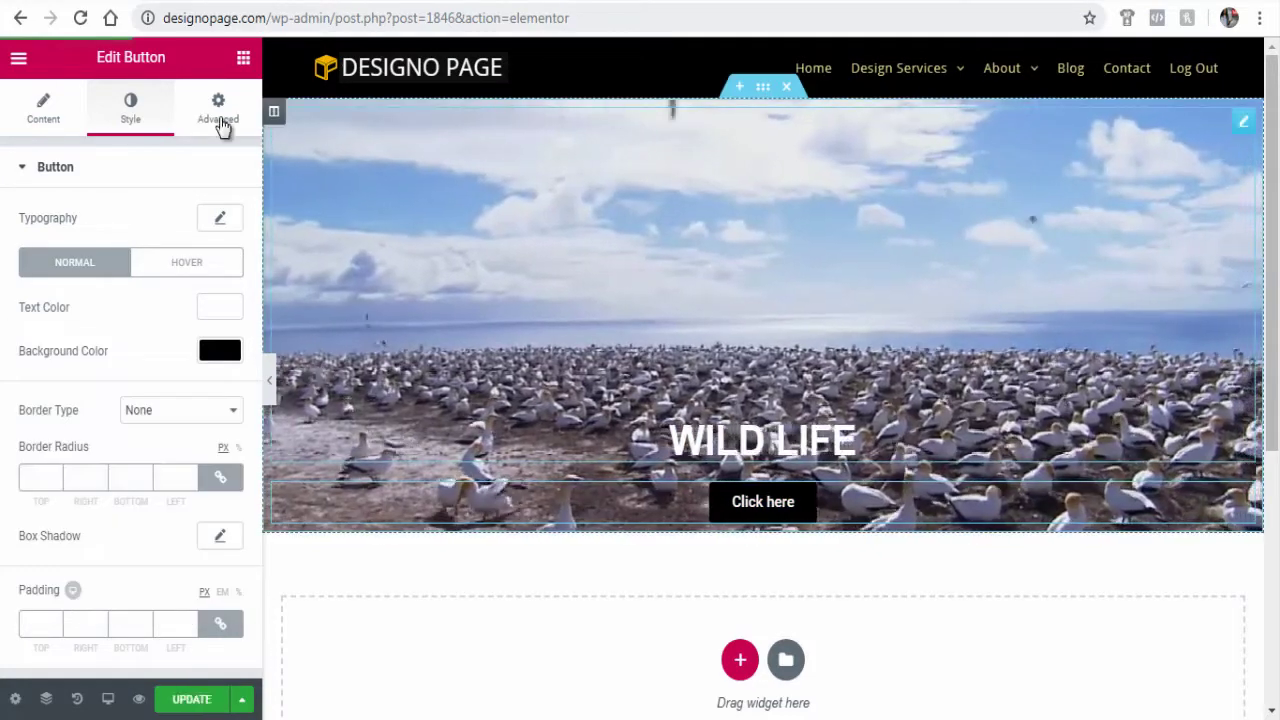
Step: Unlink the button's padding, set bottom padding to 300, and save
left_click(220, 124)
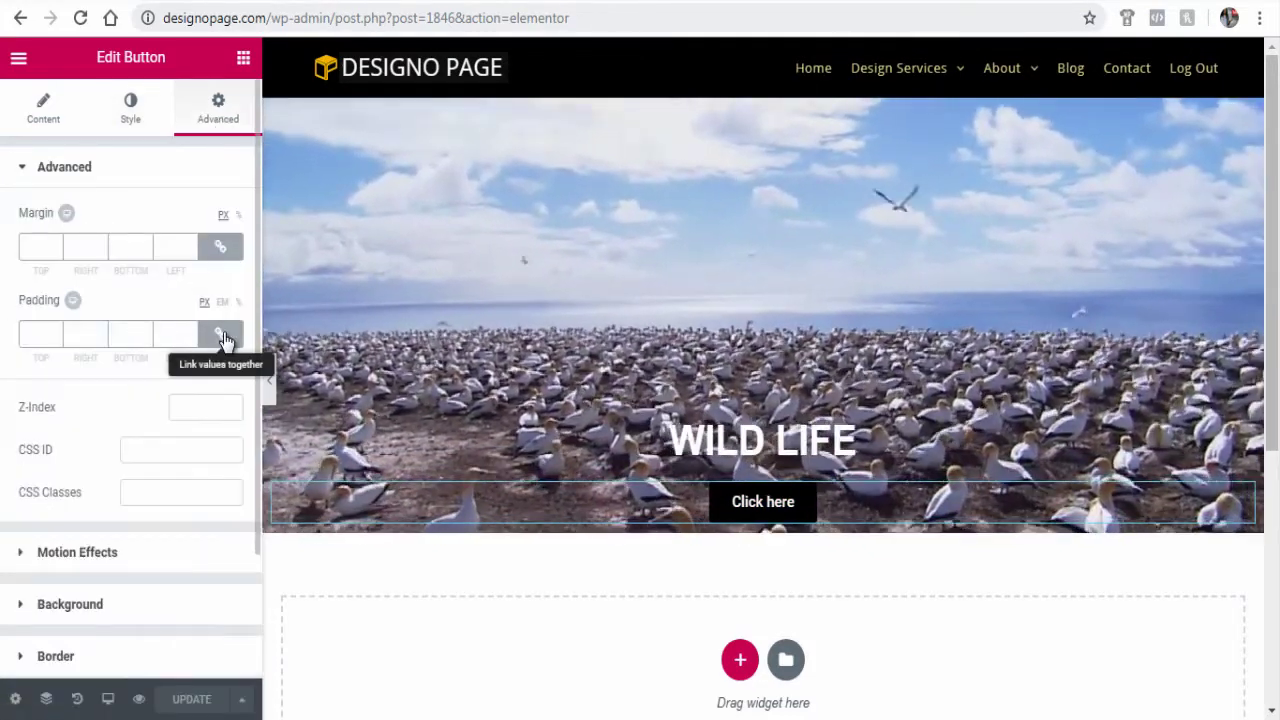
left_click(224, 338)
left_click(136, 336)
scroll(136, 336, "down", 1)
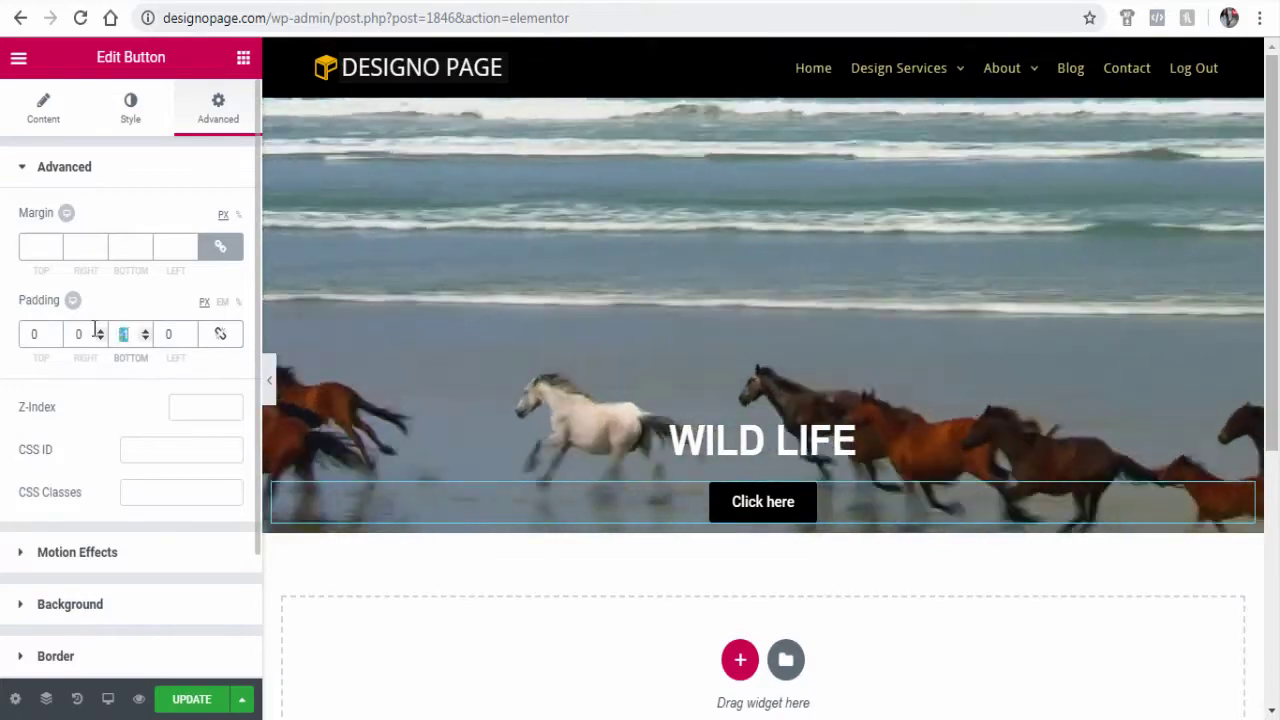
type("300")
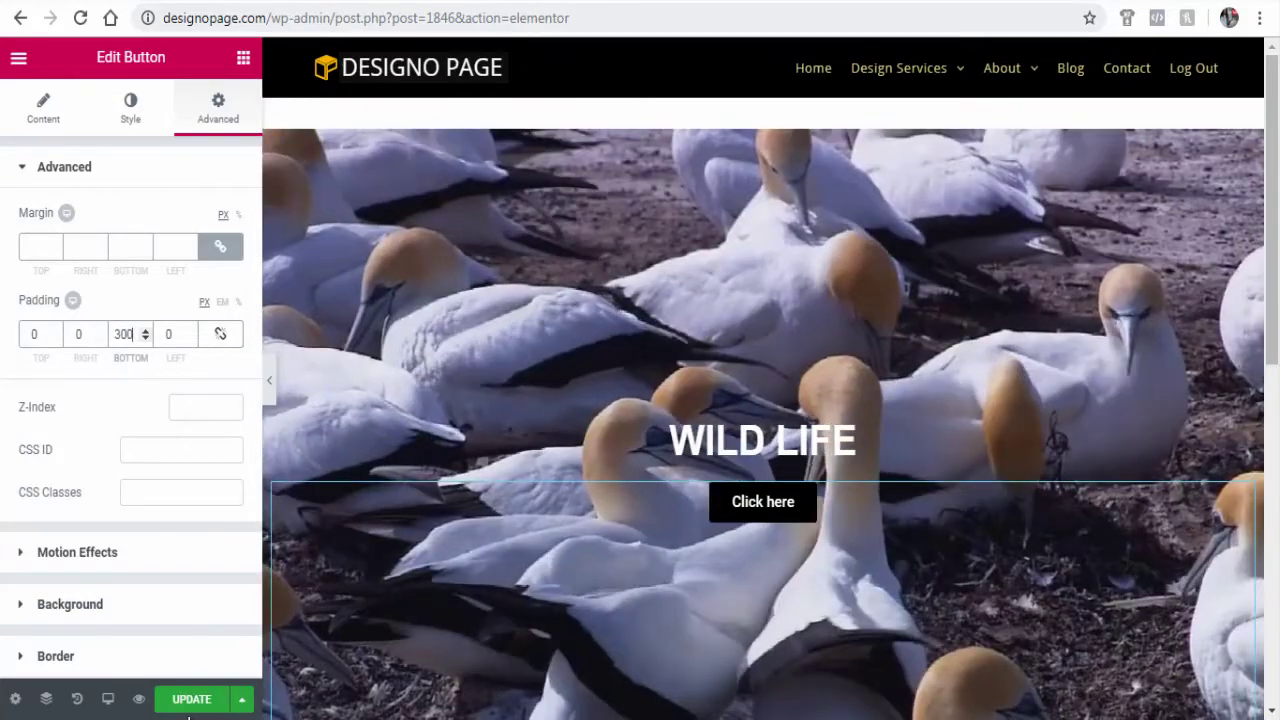
left_click(190, 699)
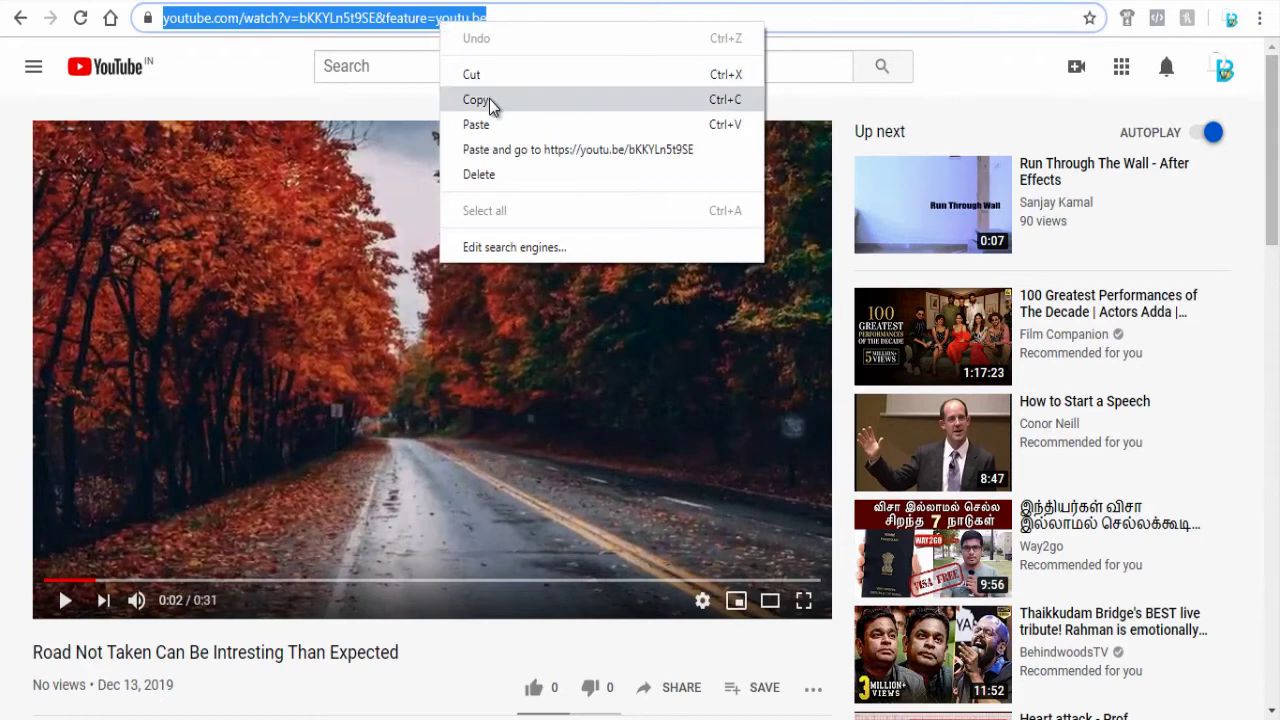
Step: Replace the background Video Link with the YouTube autumn-road video's URL and update
left_click(490, 99)
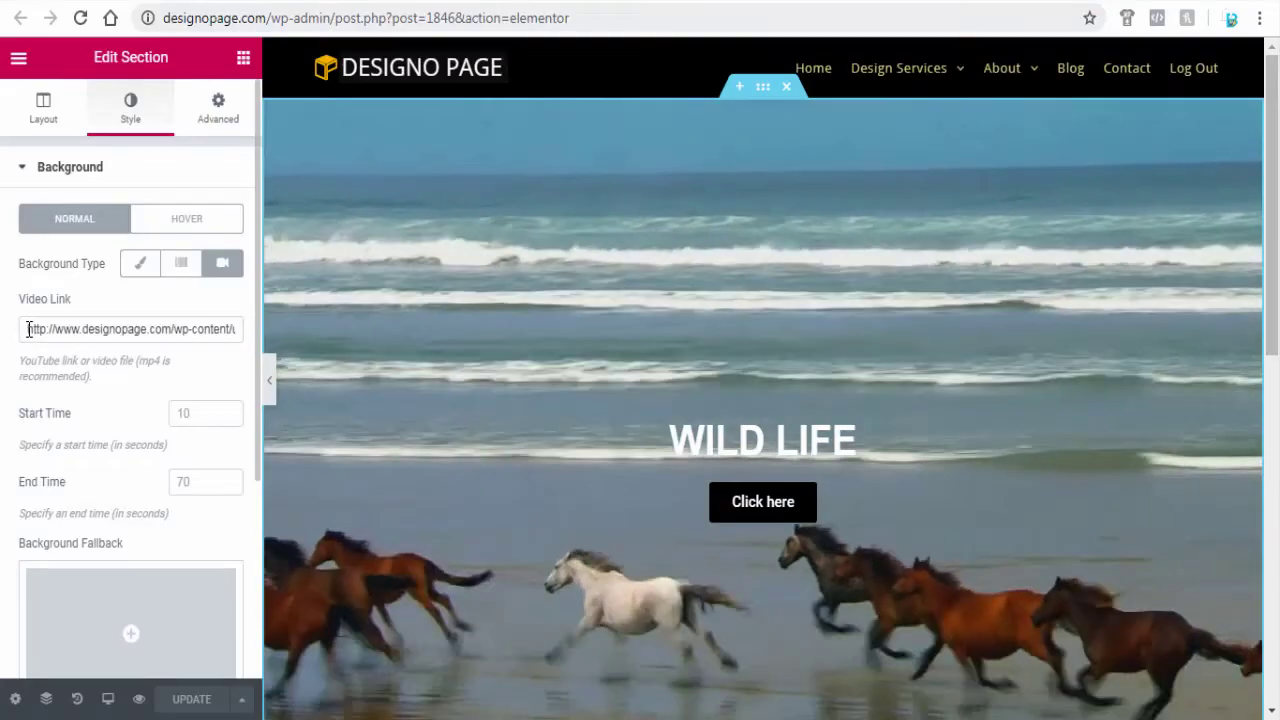
key("ctrl+a")
key("ctrl+v")
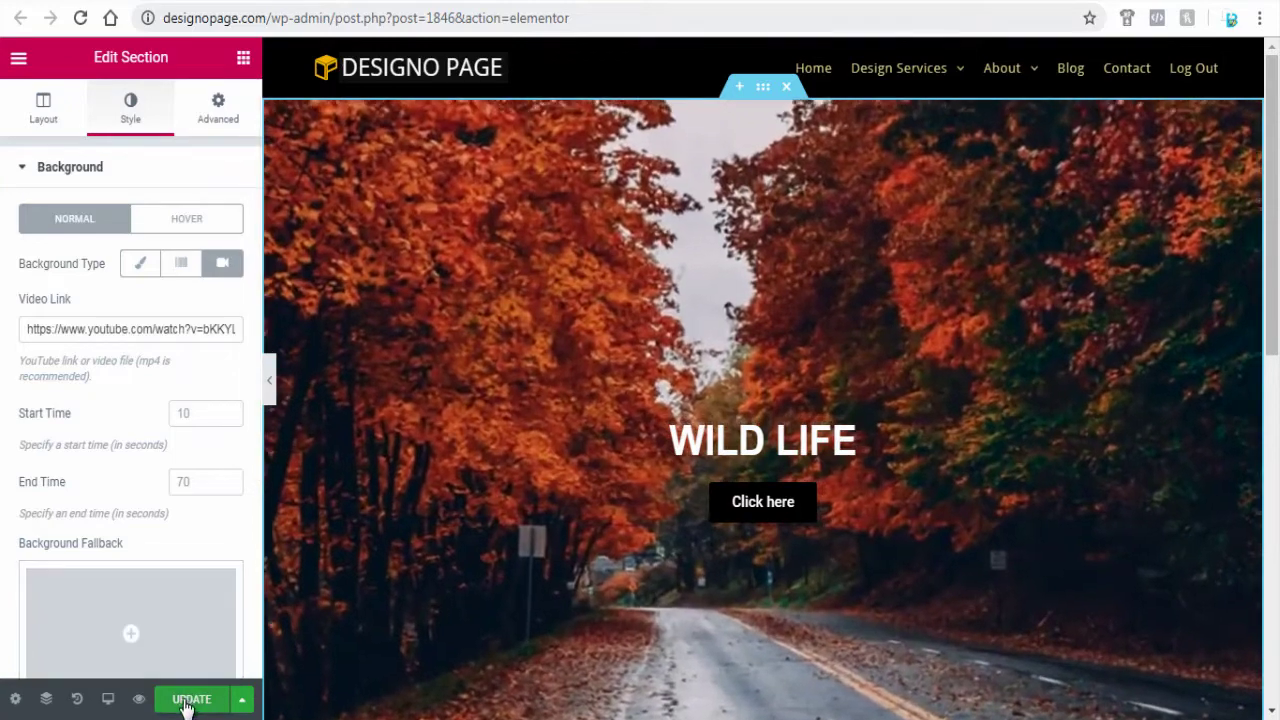
left_click(189, 699)
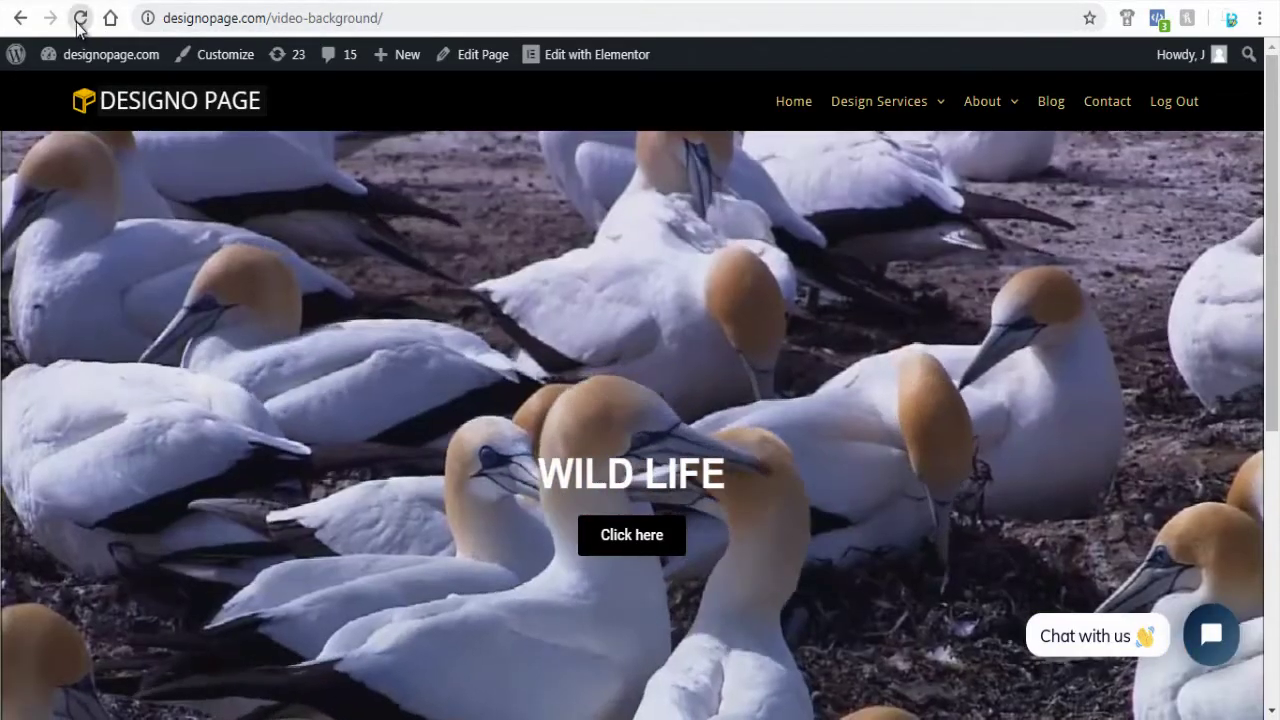
Step: Reload the live page to view the autumn-road video behind WILD LIFE and Click here
left_click(80, 19)
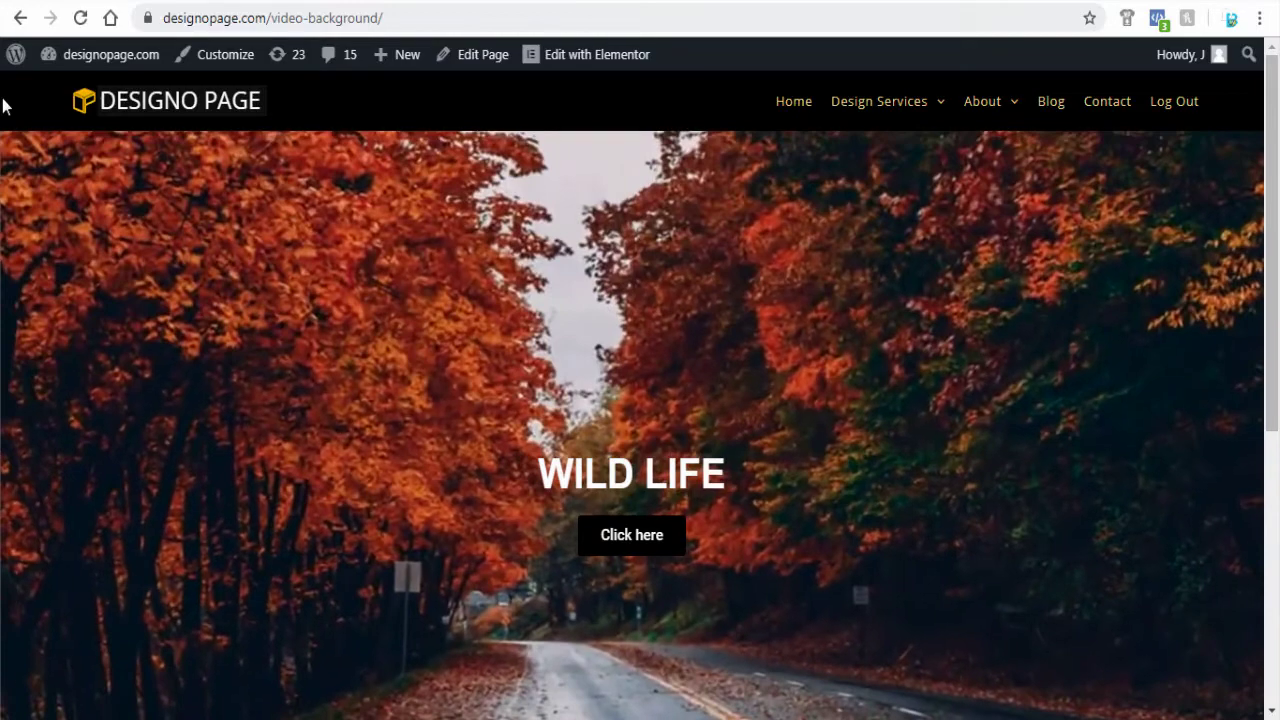